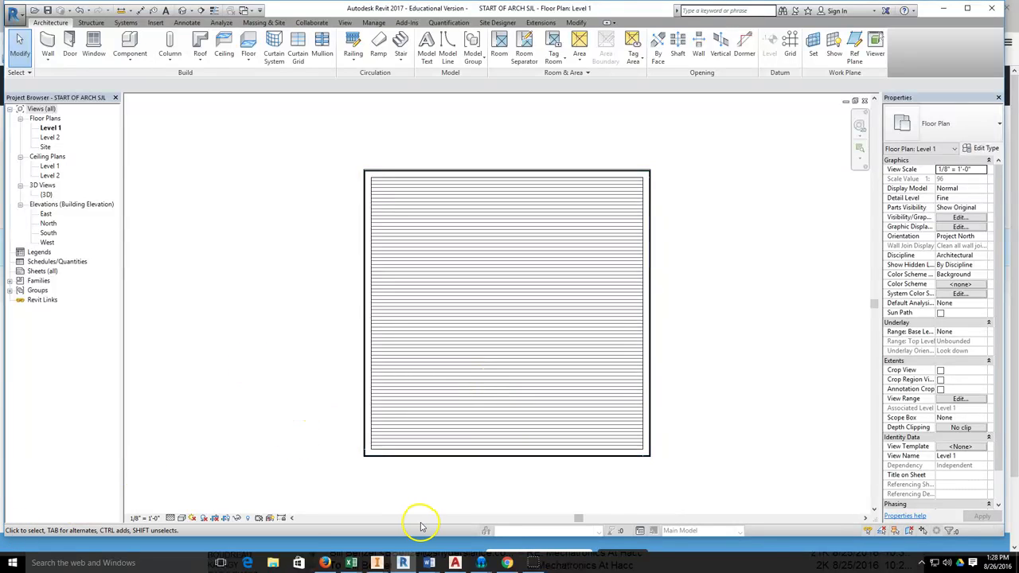
Switch to Firefox and review the floor plan's window marks and spacing, the window schedule and the north elevation in the assignment PDF
mouse_move(429, 563)
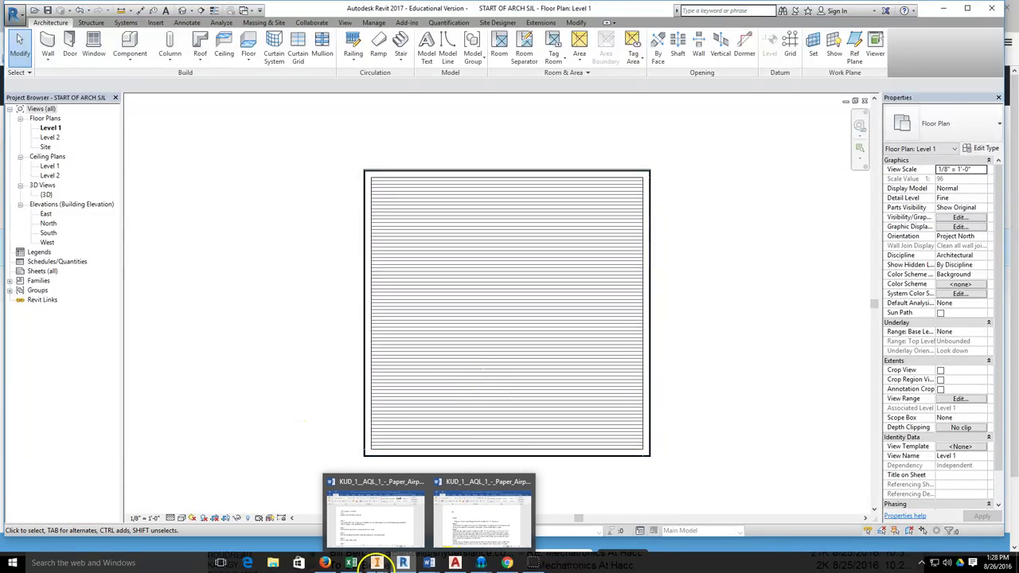
click(326, 562)
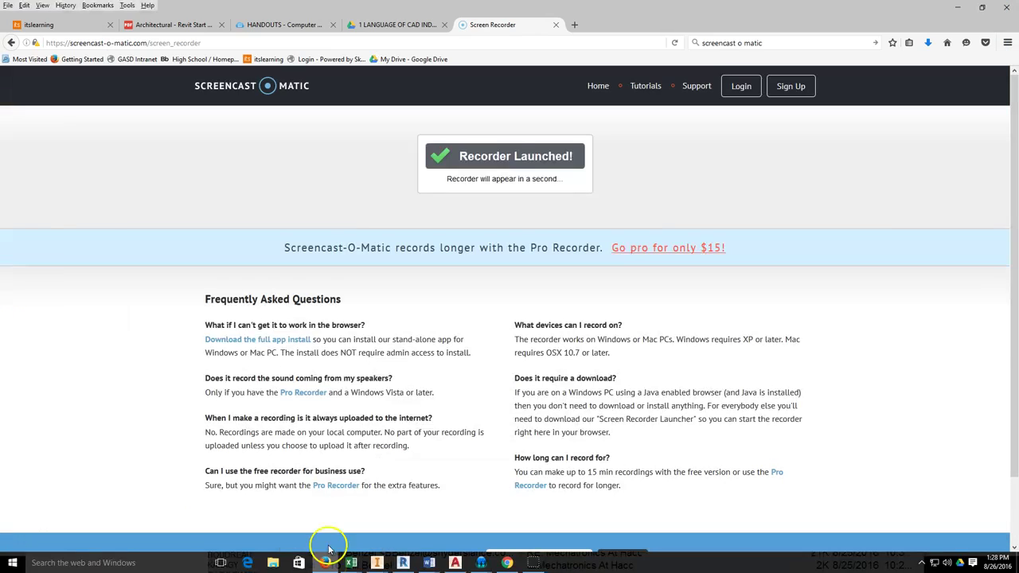
click(194, 24)
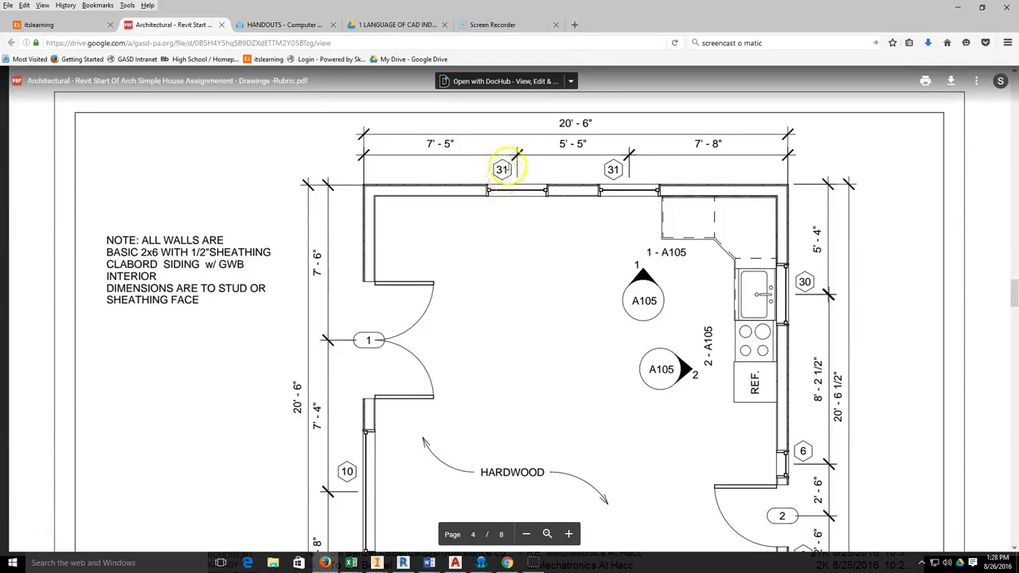
middle_drag(504, 175, 514, 289)
scroll(516, 289, up, 3)
scroll(515, 289, up, 5)
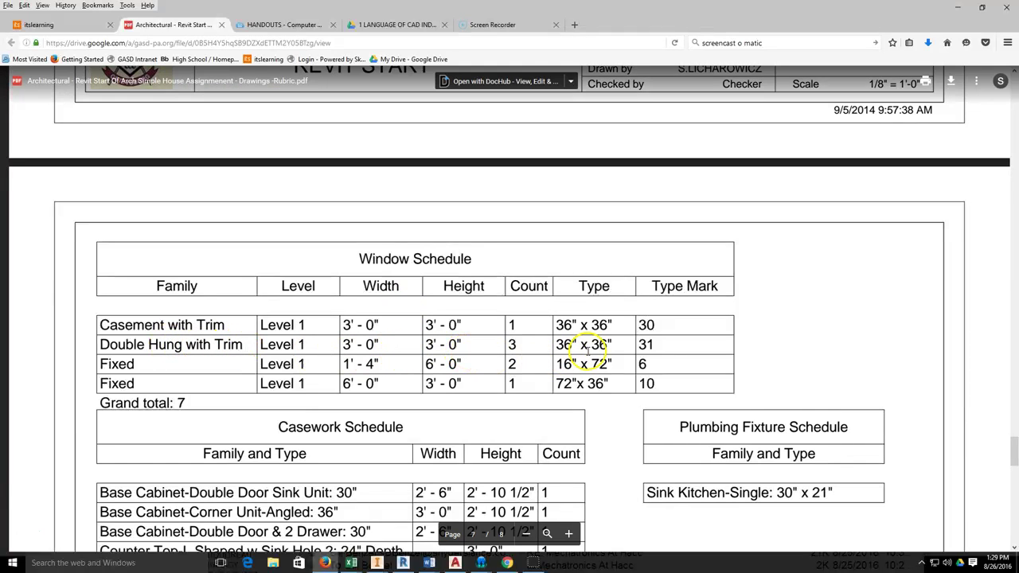
scroll(583, 348, up, 20)
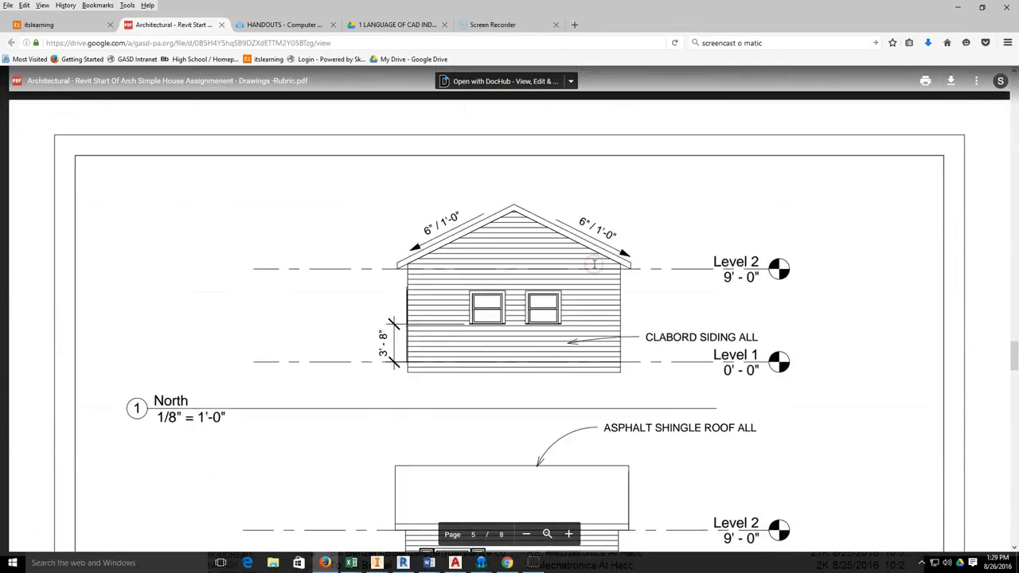
scroll(594, 264, up, 5)
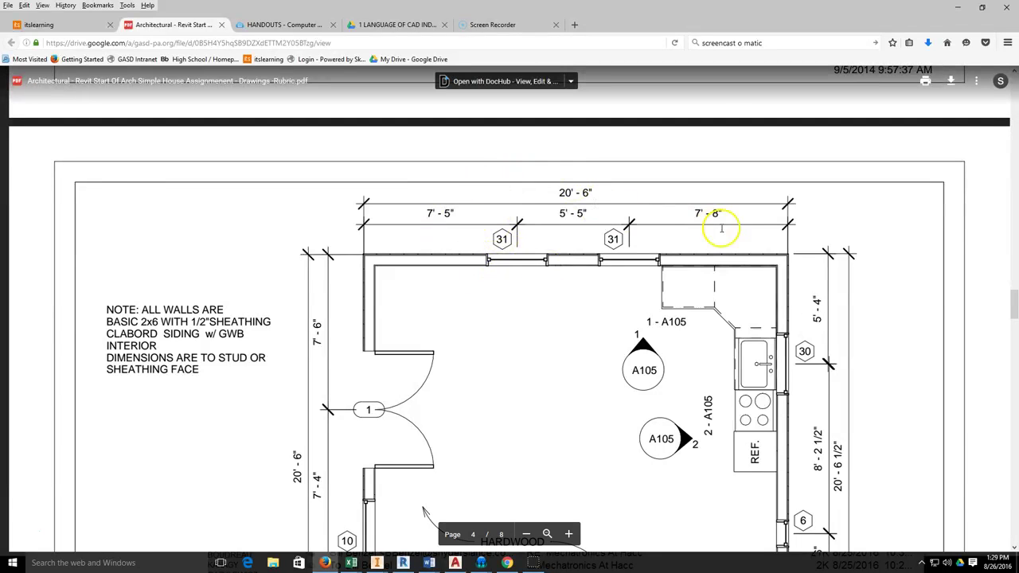
Switch back to Revit, start the Window command and open the list of loaded window types
click(403, 563)
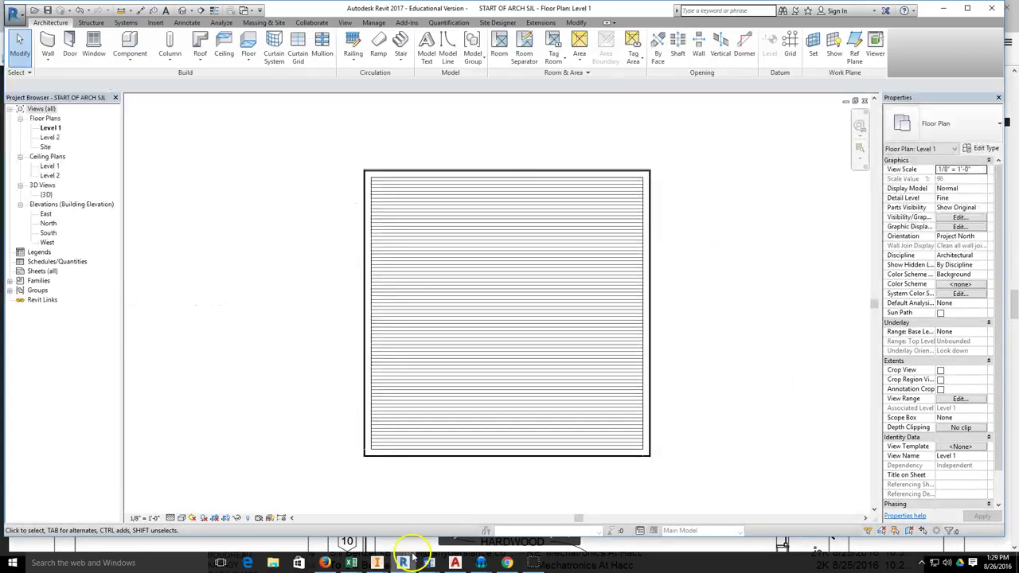
click(93, 44)
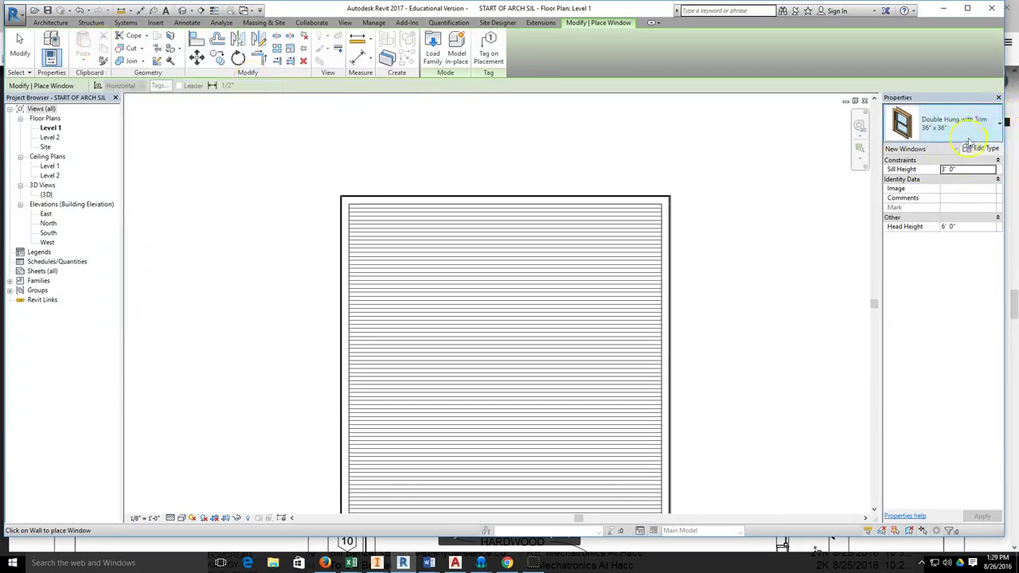
click(972, 128)
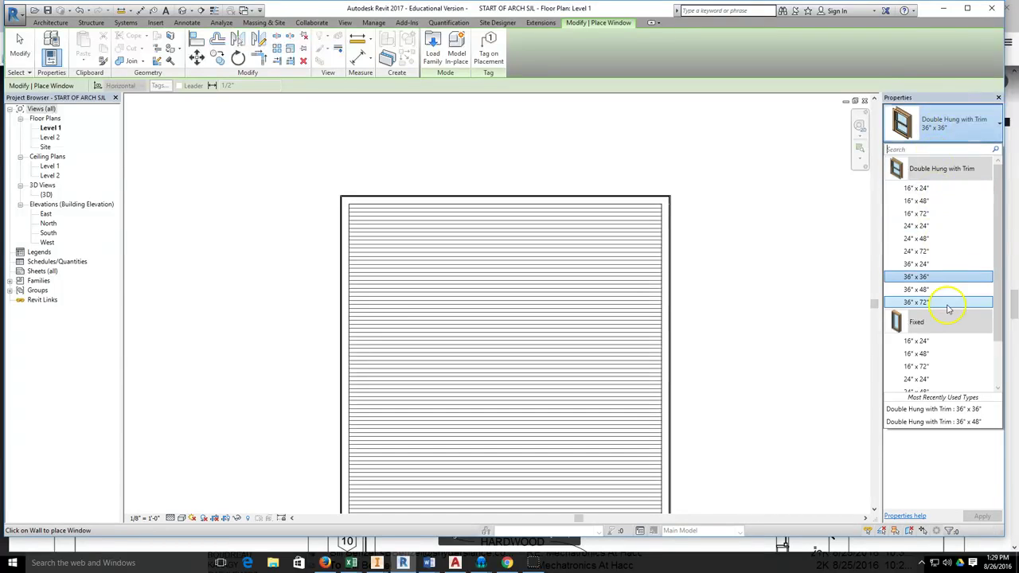
Browse the Windows folder of the US Imperial family library for the Double Hung with Trim family, leaving without loading it
click(433, 56)
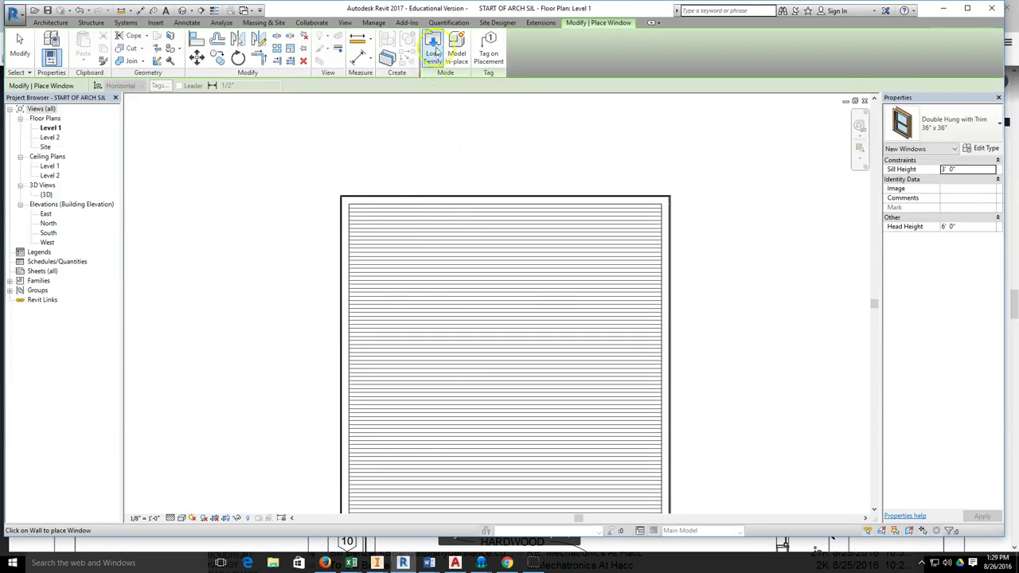
click(435, 61)
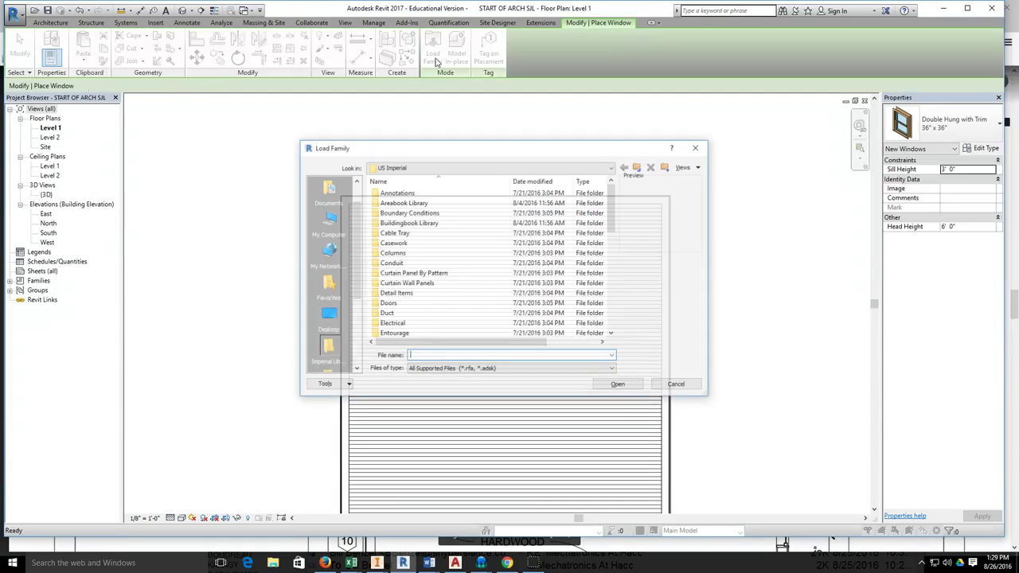
drag(612, 227, 618, 331)
click(390, 324)
double_click(390, 324)
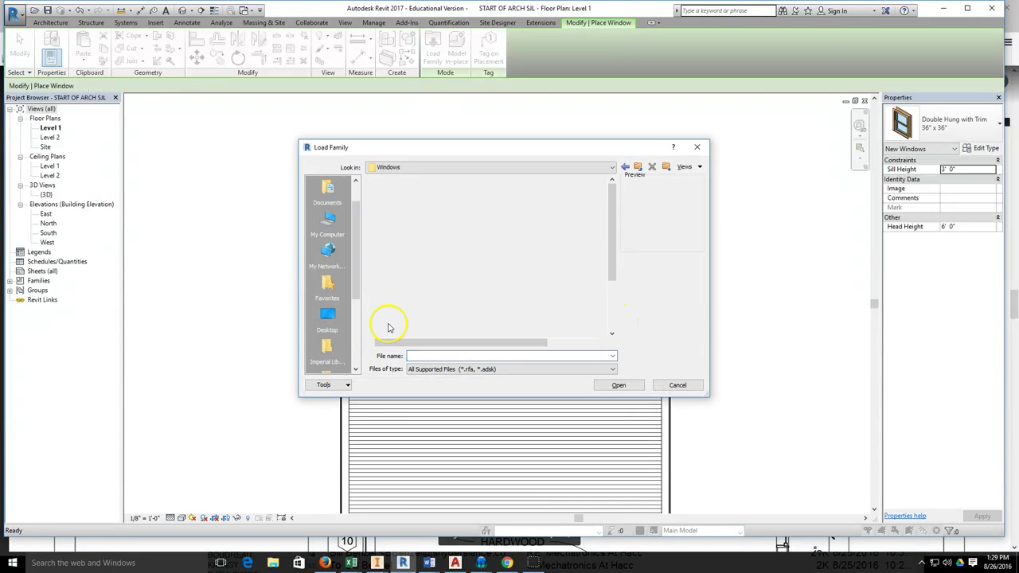
drag(614, 213, 614, 188)
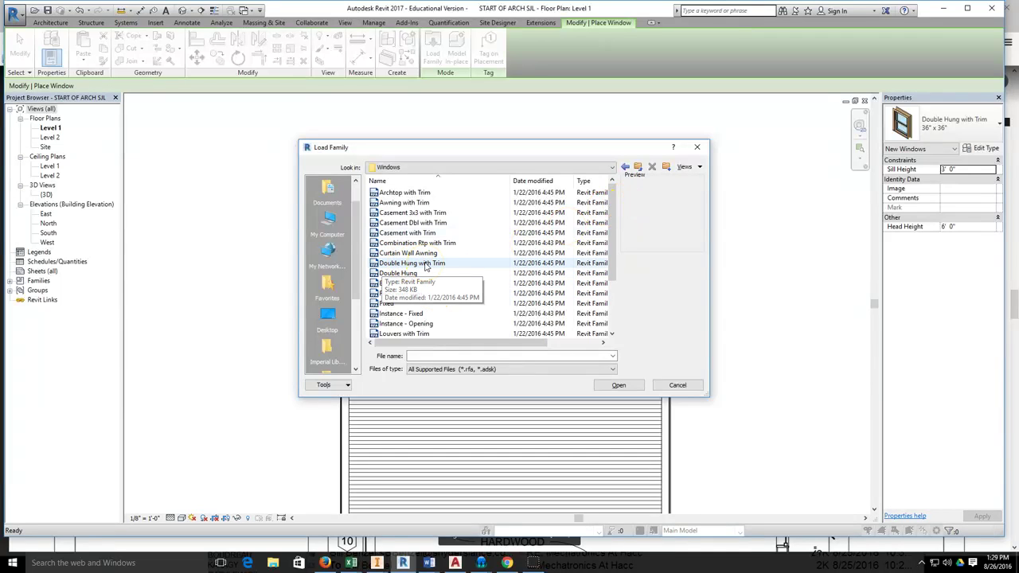
click(629, 386)
click(678, 385)
click(993, 134)
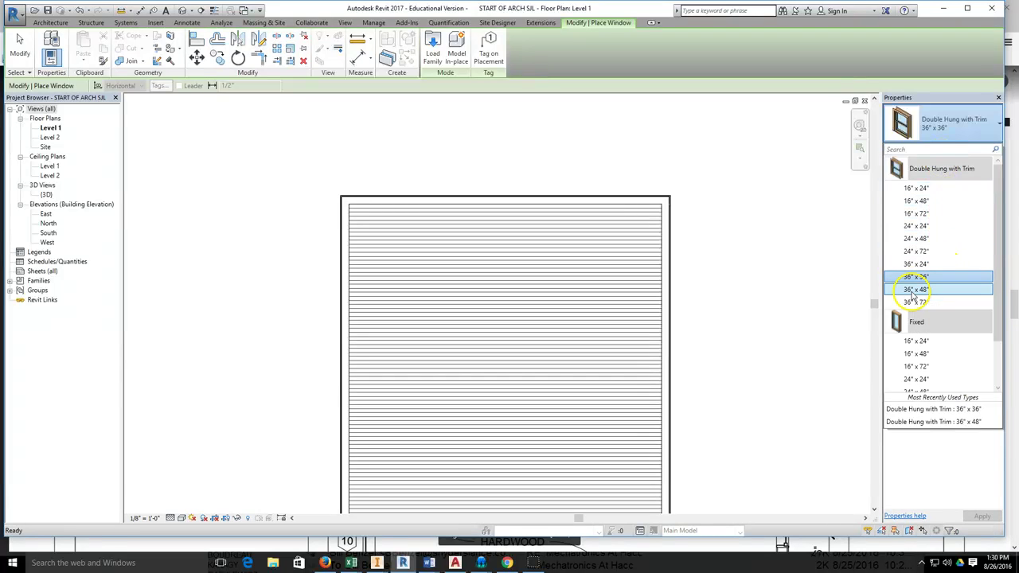
click(939, 289)
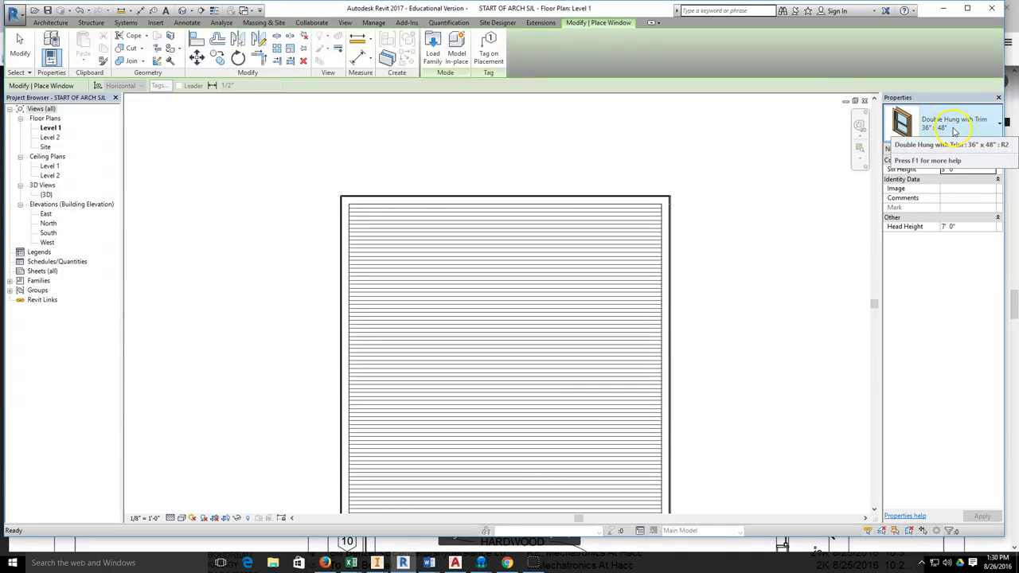
click(986, 148)
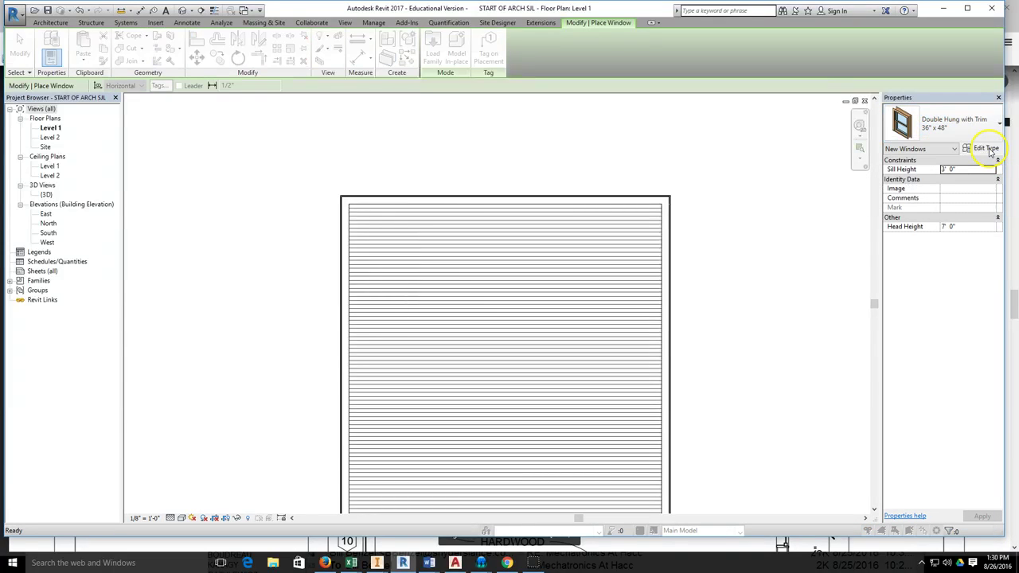
click(666, 156)
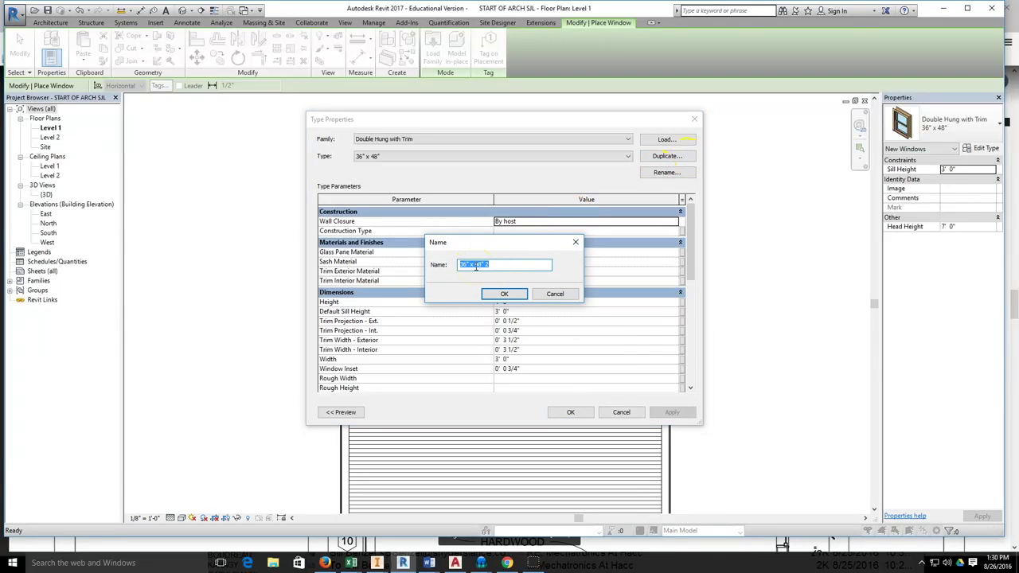
click(537, 294)
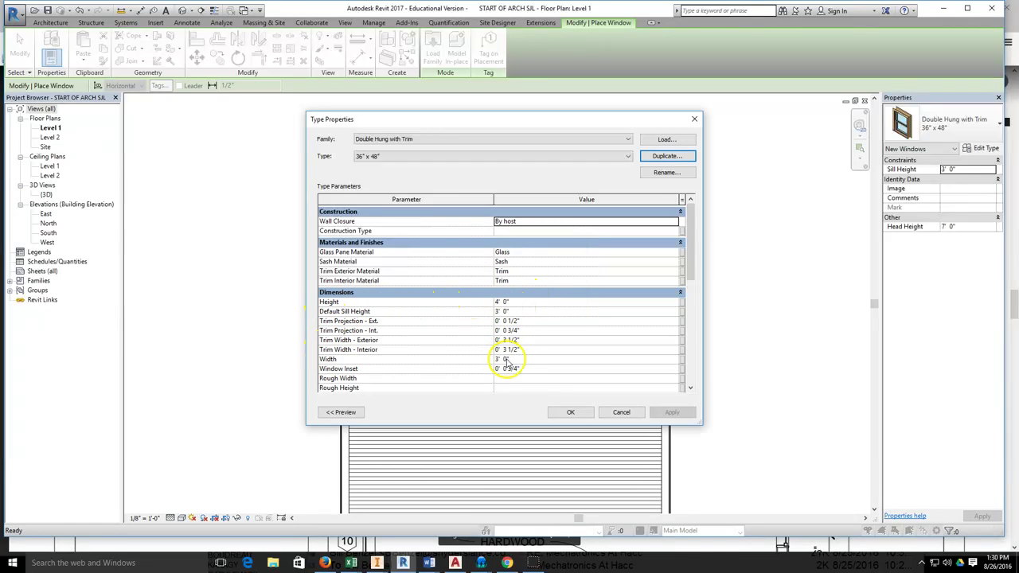
click(516, 303)
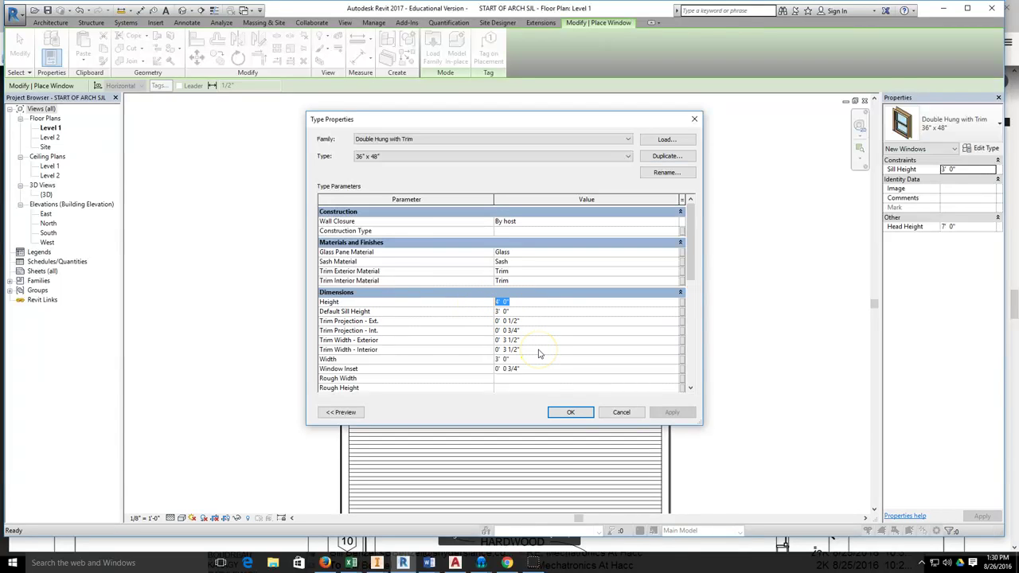
click(618, 411)
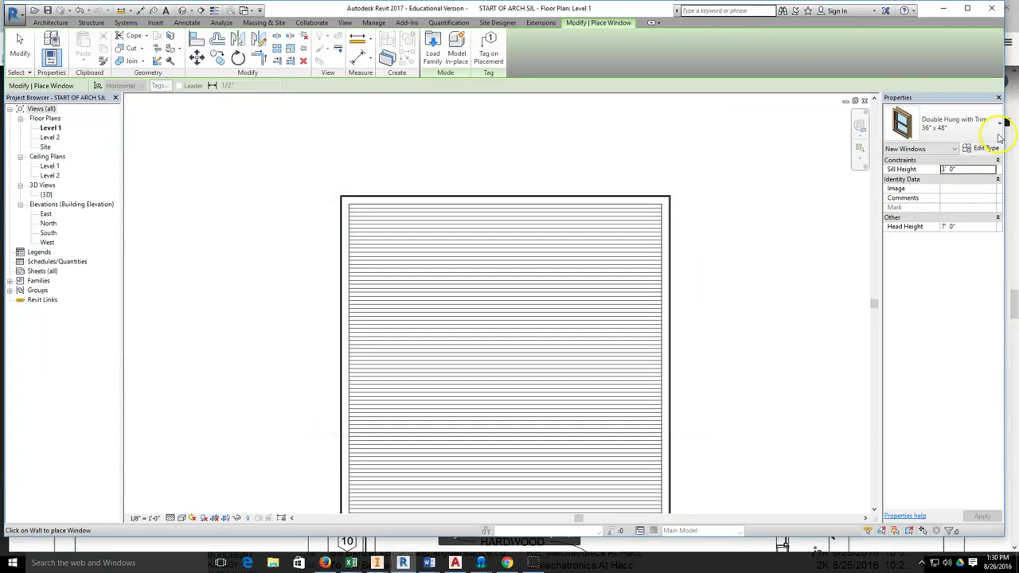
Place two Double Hung with Trim 36" x 36" windows in the north wall, about 5'-9" from its west end and 7'-5" from its east end
click(989, 128)
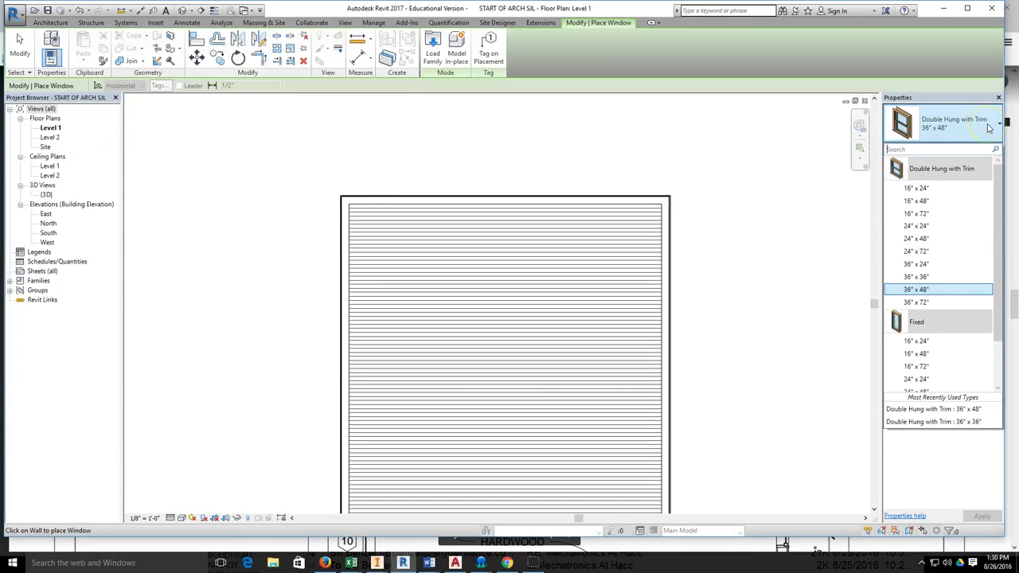
click(927, 276)
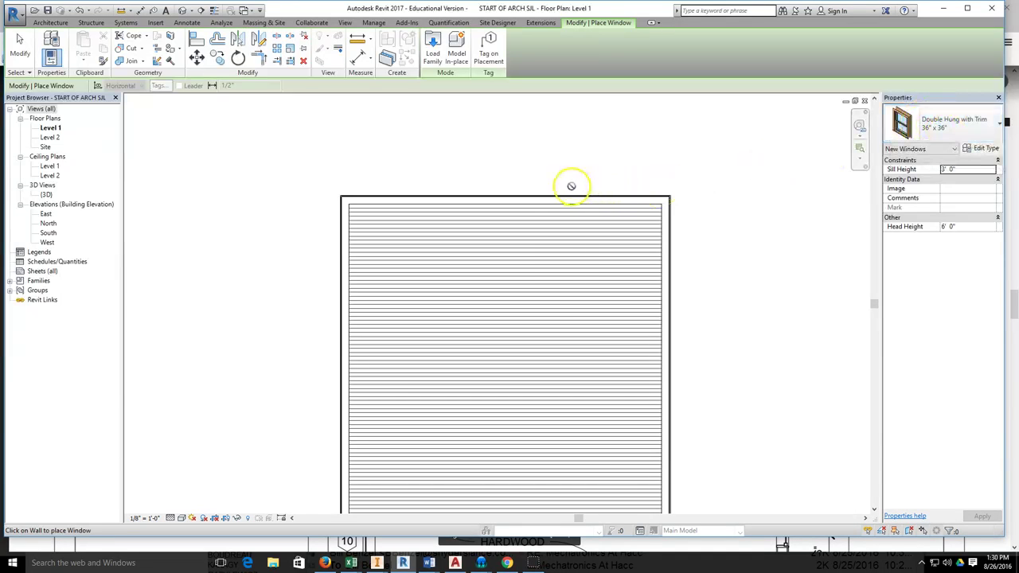
scroll(552, 200, up, 2)
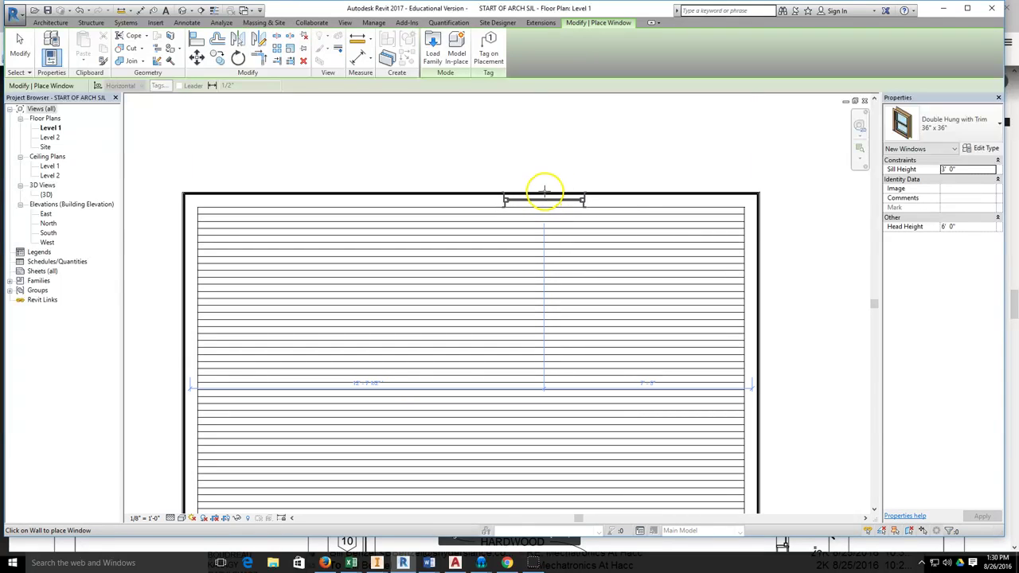
click(543, 191)
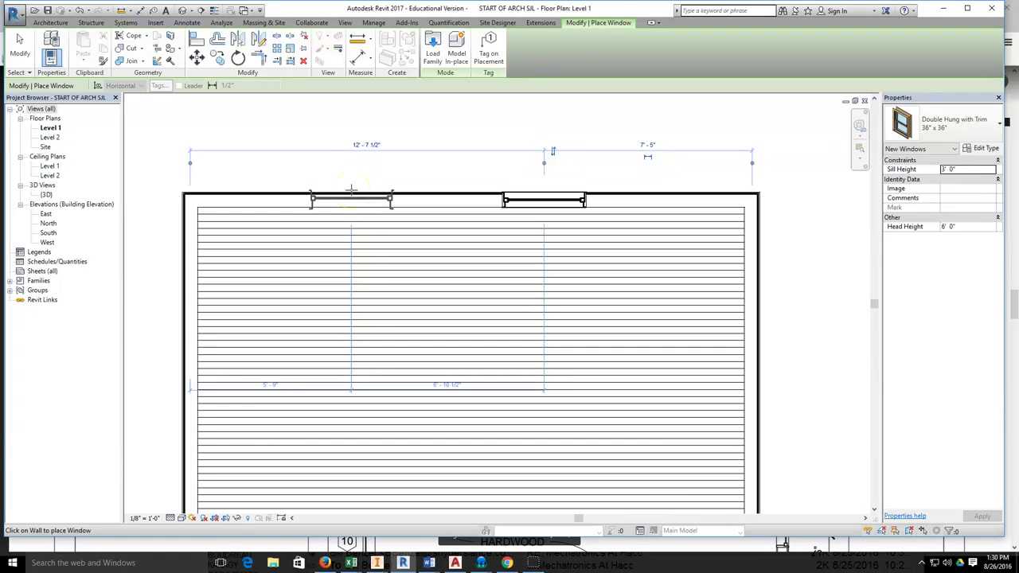
click(351, 191)
Place a third 36" x 36" double-hung window in the south wall, about 9'-6" from its west end, and end window placement
scroll(351, 191, down, 3)
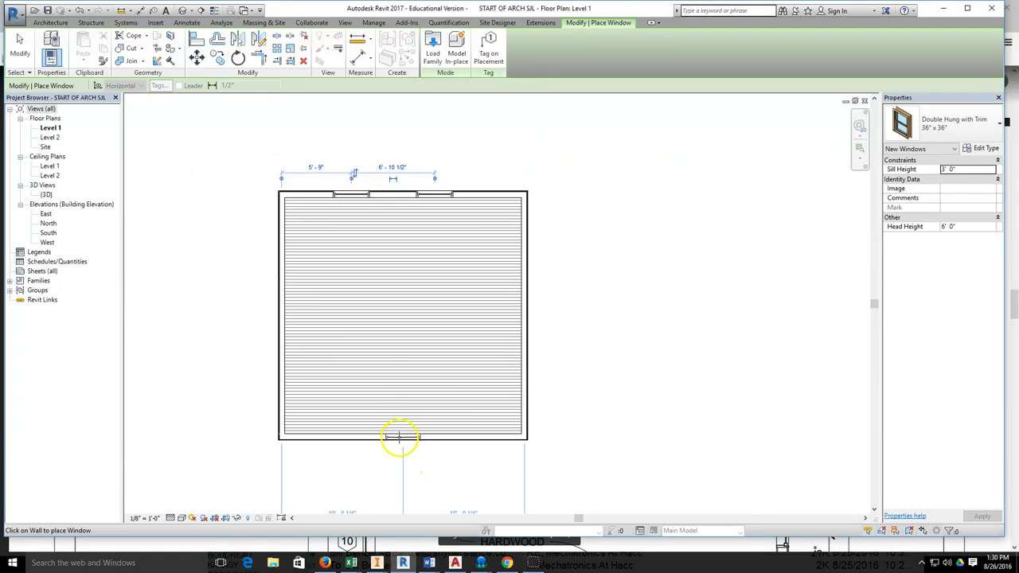
click(396, 436)
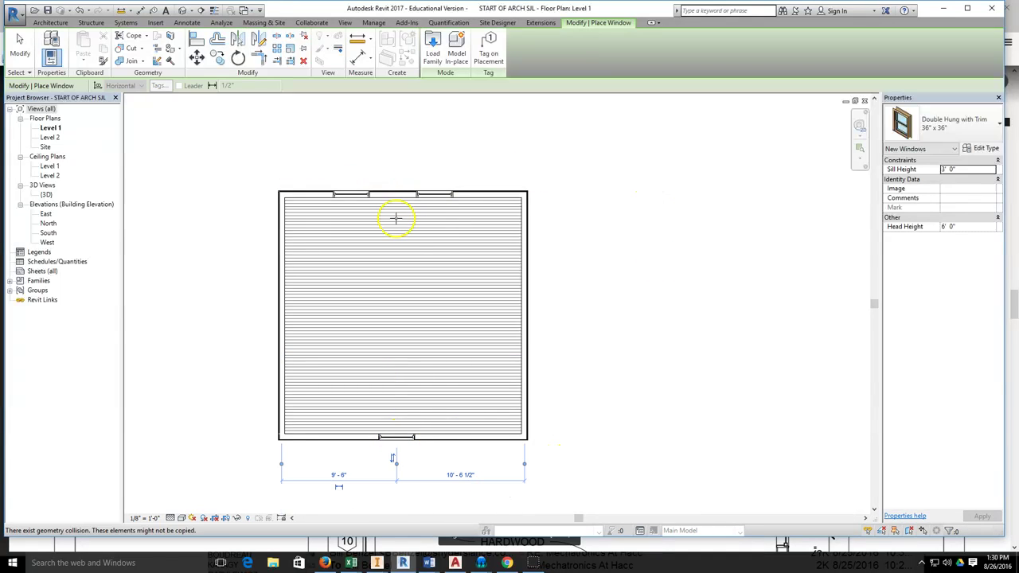
scroll(378, 186, up, 2)
right_click(379, 160)
click(420, 168)
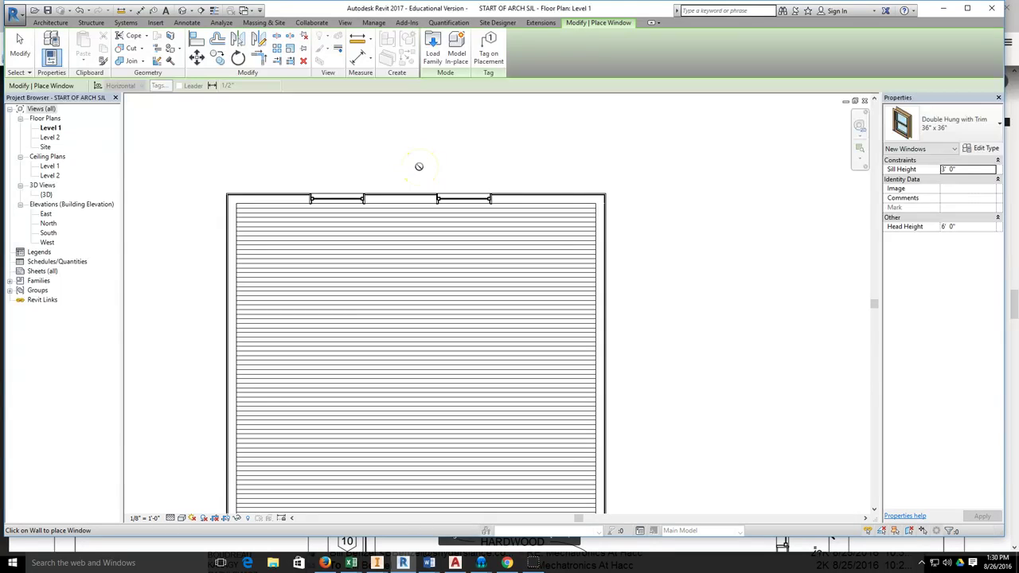
right_click(450, 141)
click(466, 148)
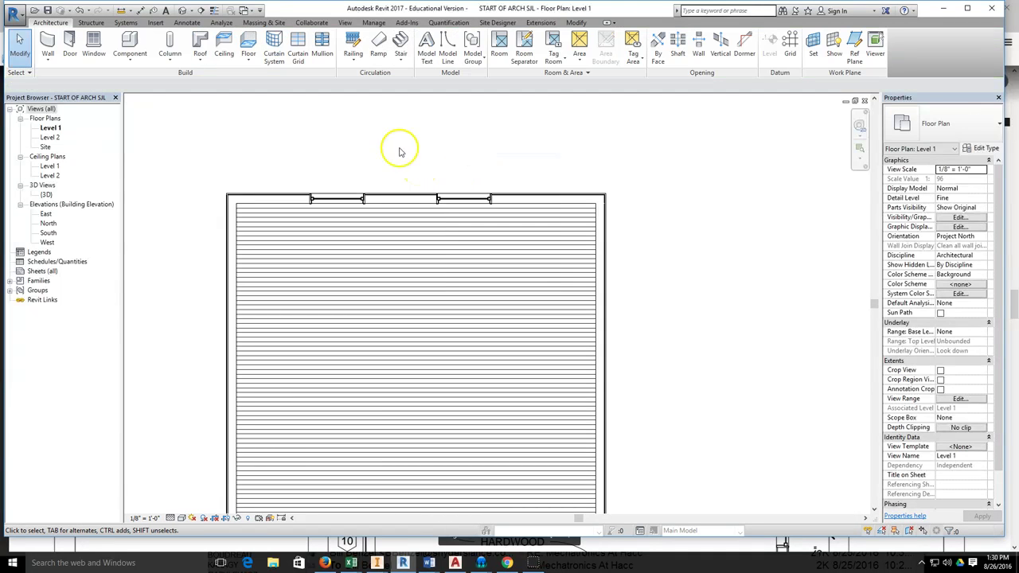
Start an Aligned dimension on the north side of the plan with the wall reference preference set to Faces of core
middle_drag(400, 150, 498, 187)
scroll(521, 223, down, 1)
scroll(521, 226, up, 2)
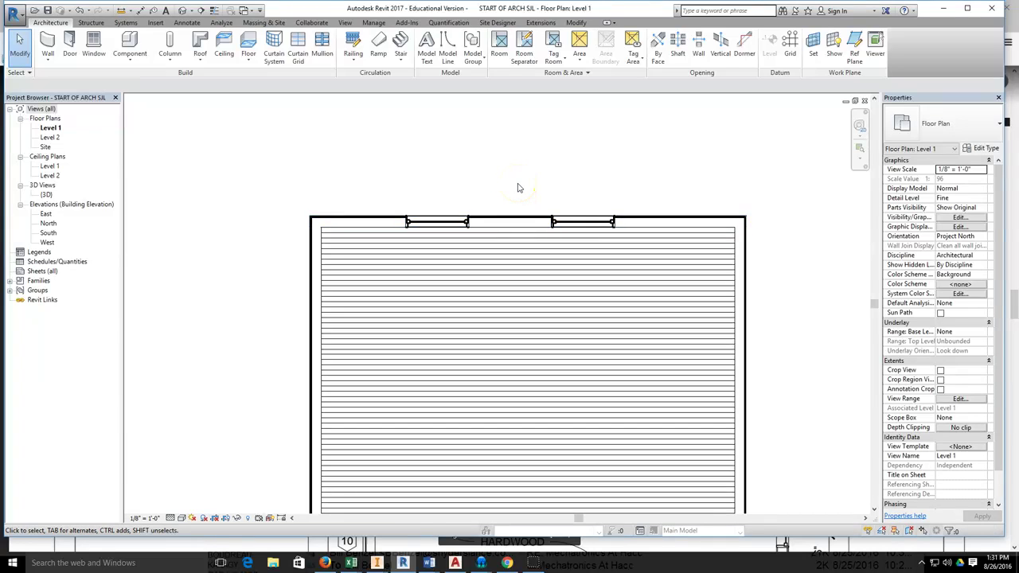
click(186, 23)
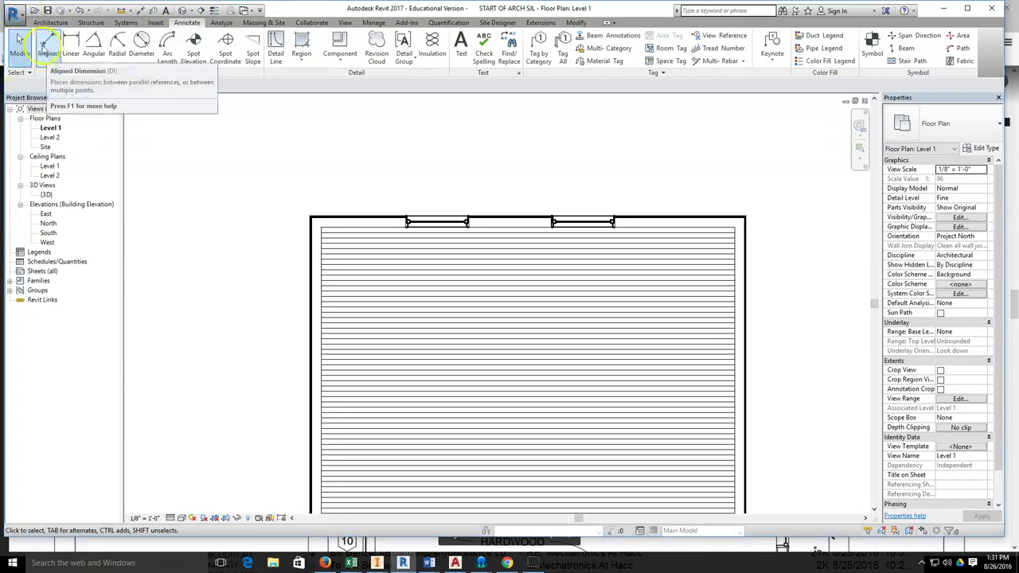
click(43, 51)
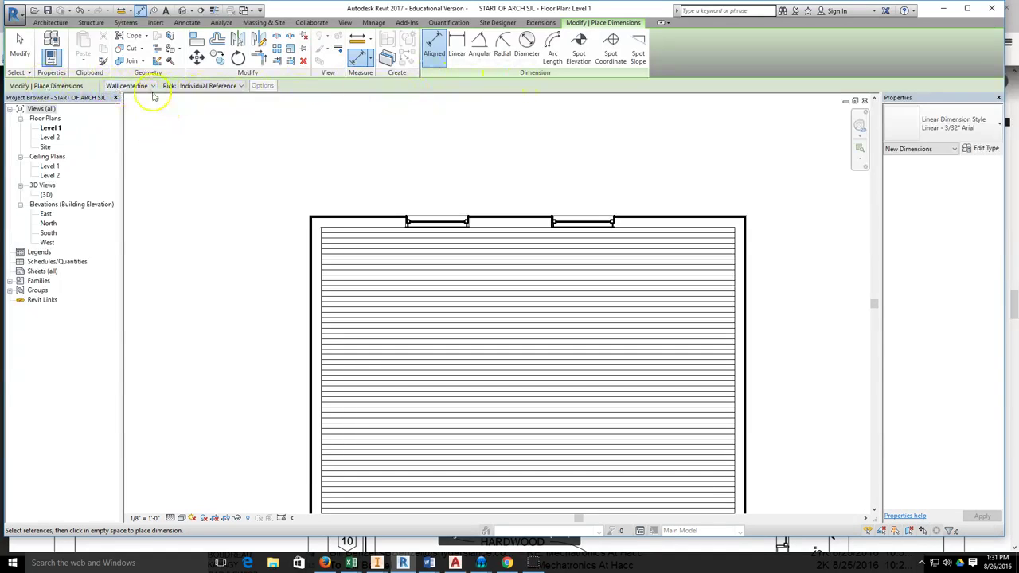
click(151, 86)
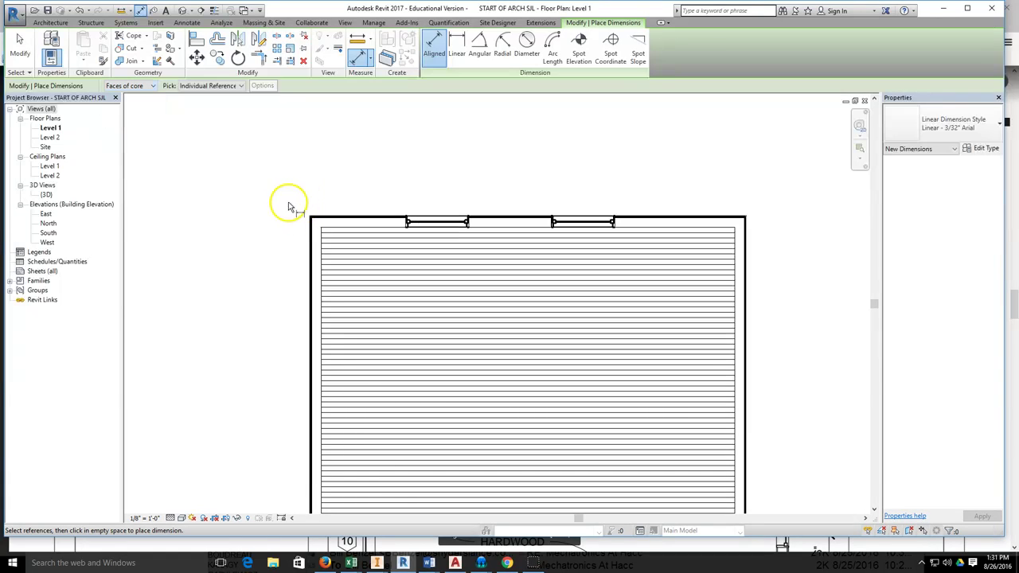
Pick the core face of the west wall near the northwest corner as the first reference of the aligned dimension
scroll(316, 237, up, 8)
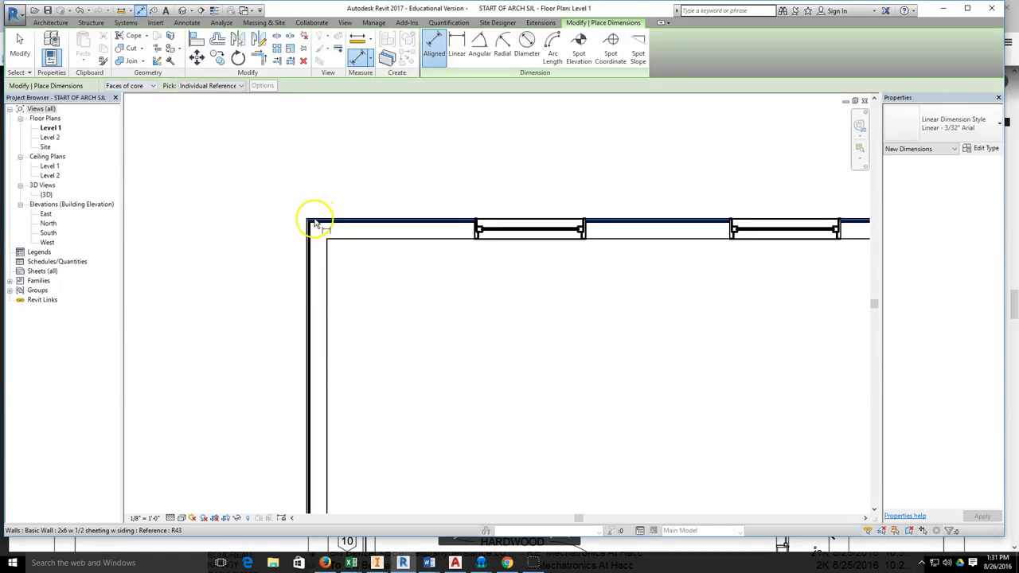
click(300, 304)
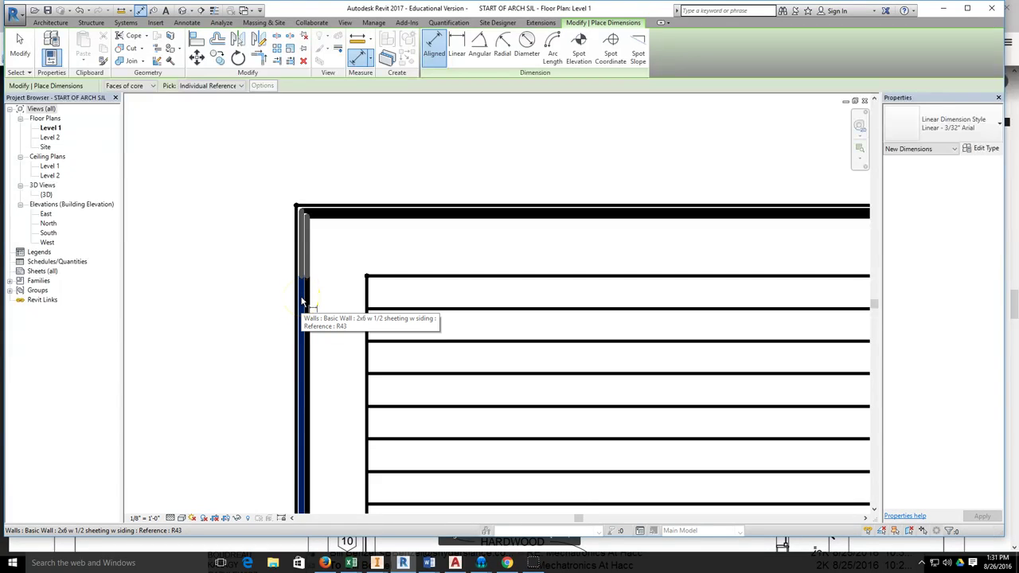
click(294, 296)
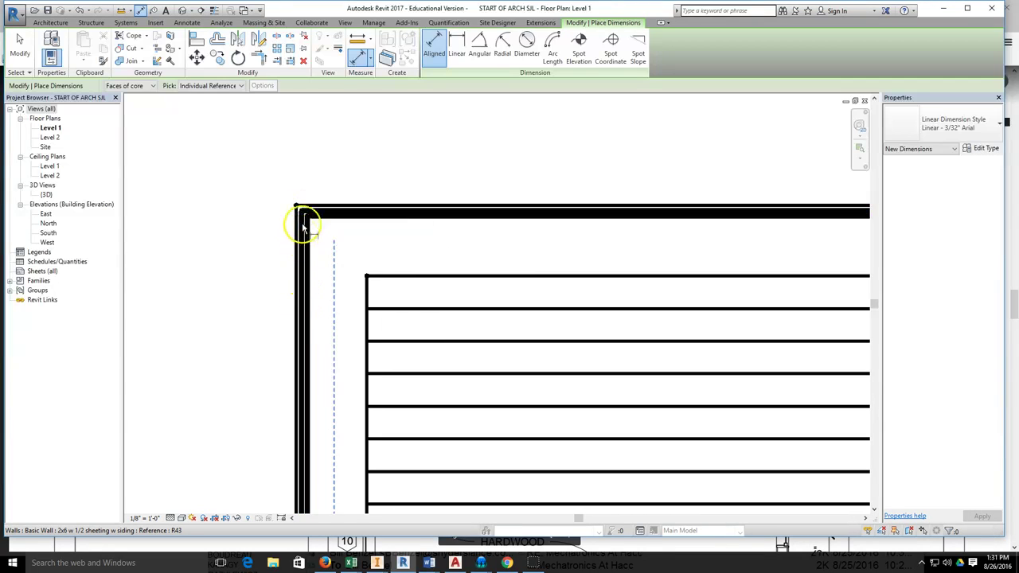
scroll(301, 256, down, 2)
scroll(300, 256, down, 1)
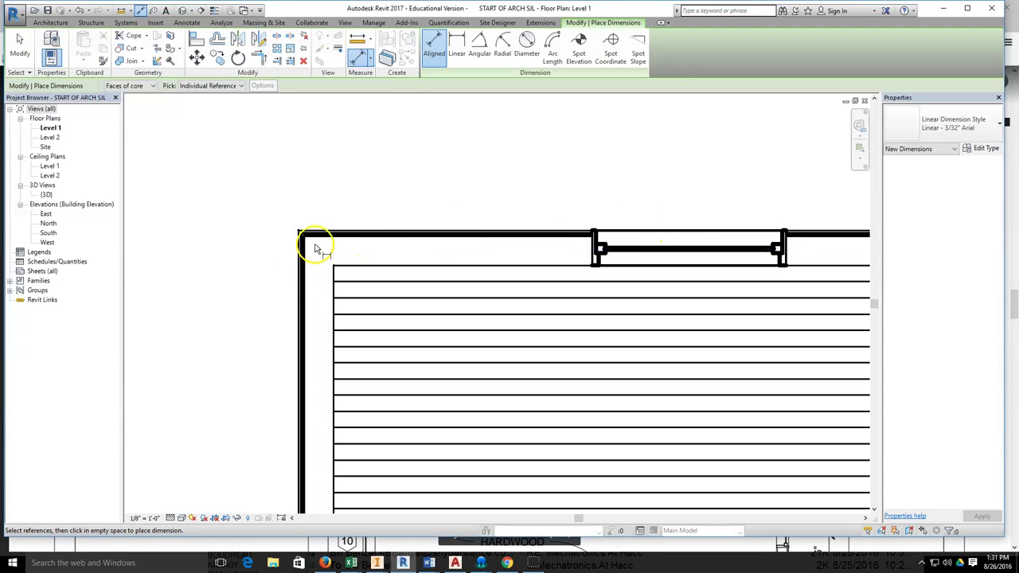
scroll(312, 244, up, 3)
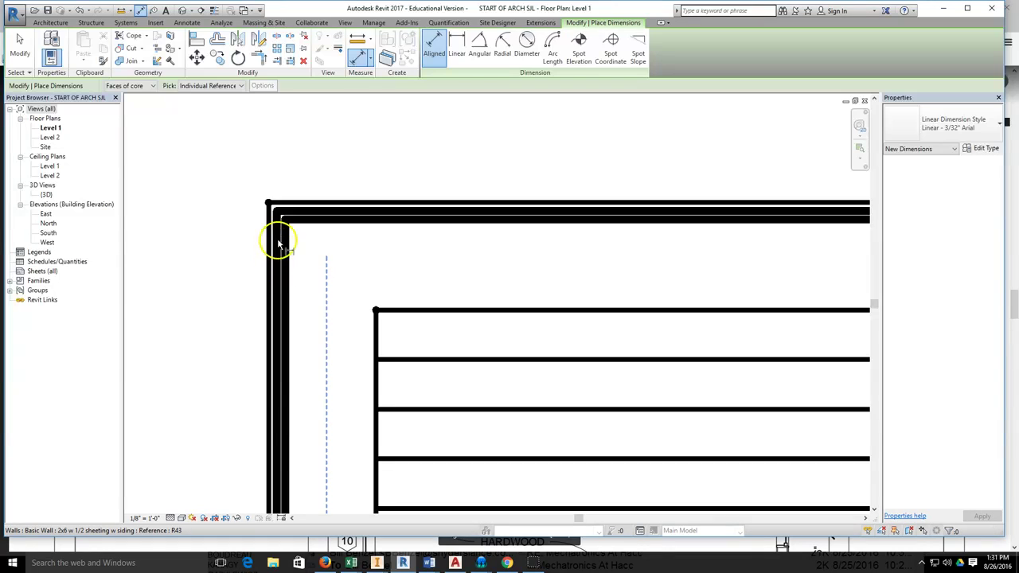
scroll(278, 245, down, 1)
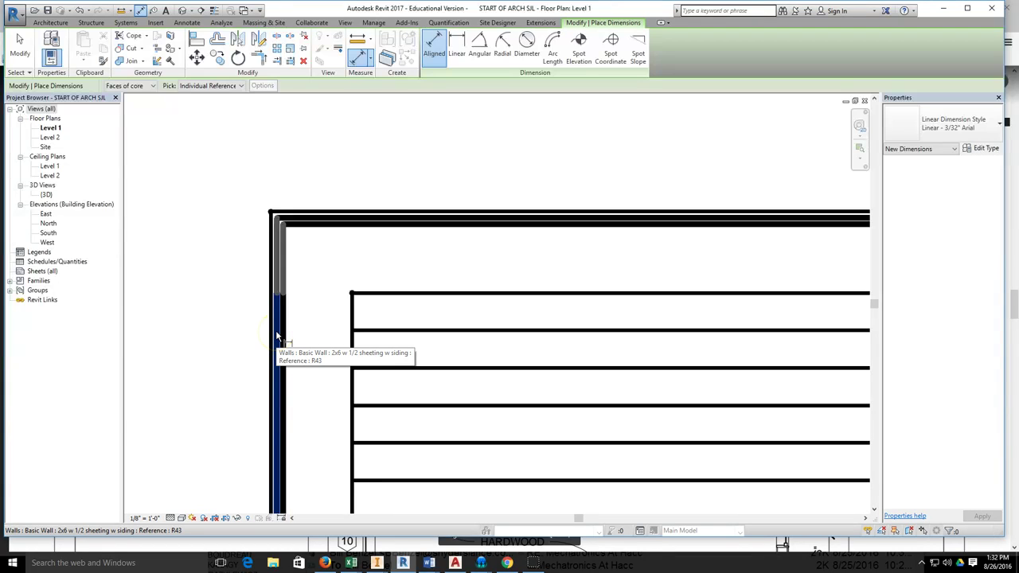
click(274, 334)
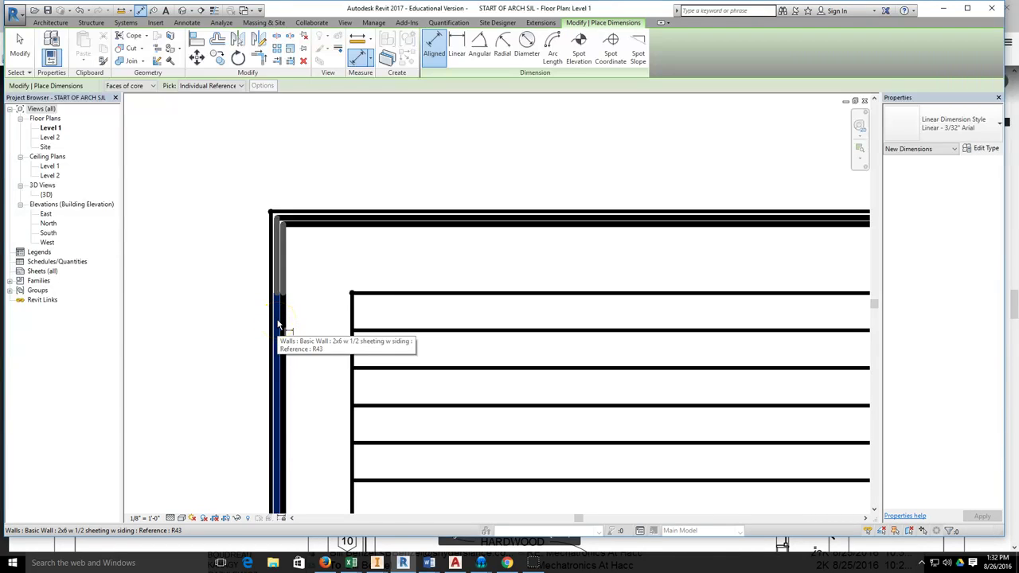
click(276, 320)
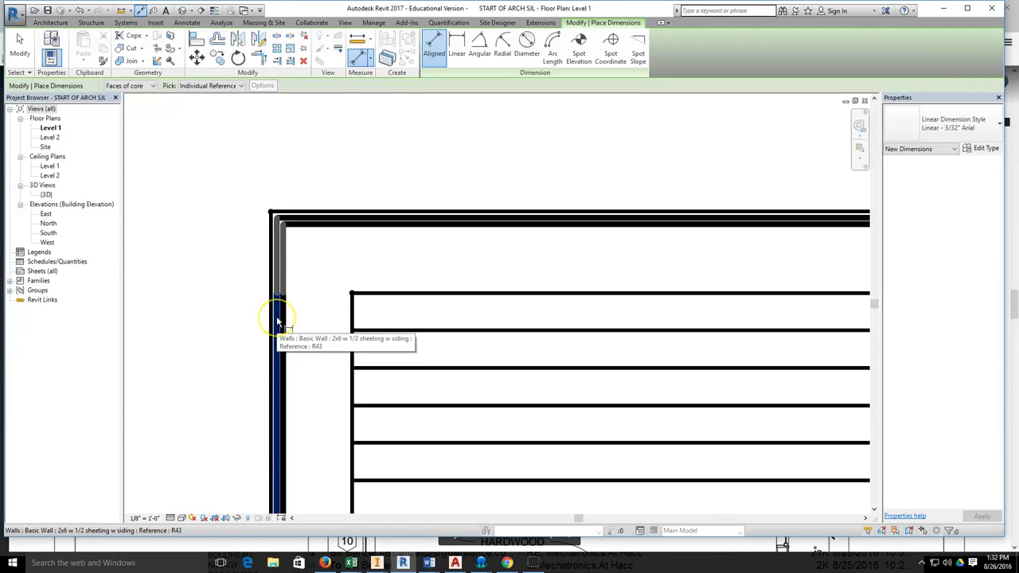
scroll(277, 320, down, 2)
scroll(276, 316, down, 1)
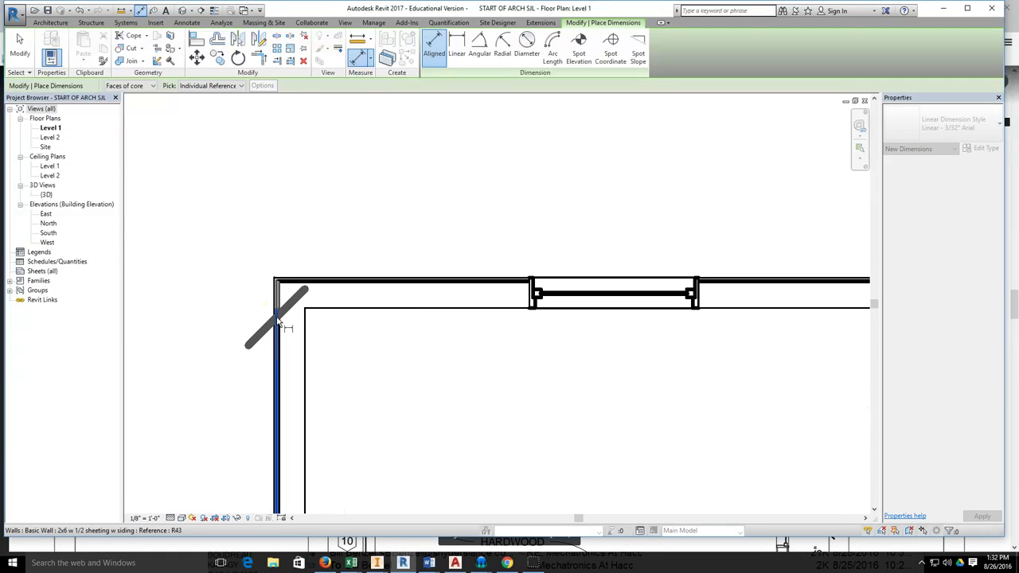
Dimension from the west wall's core face to the center of the west window, placing the dimension line north of the wall
click(631, 294)
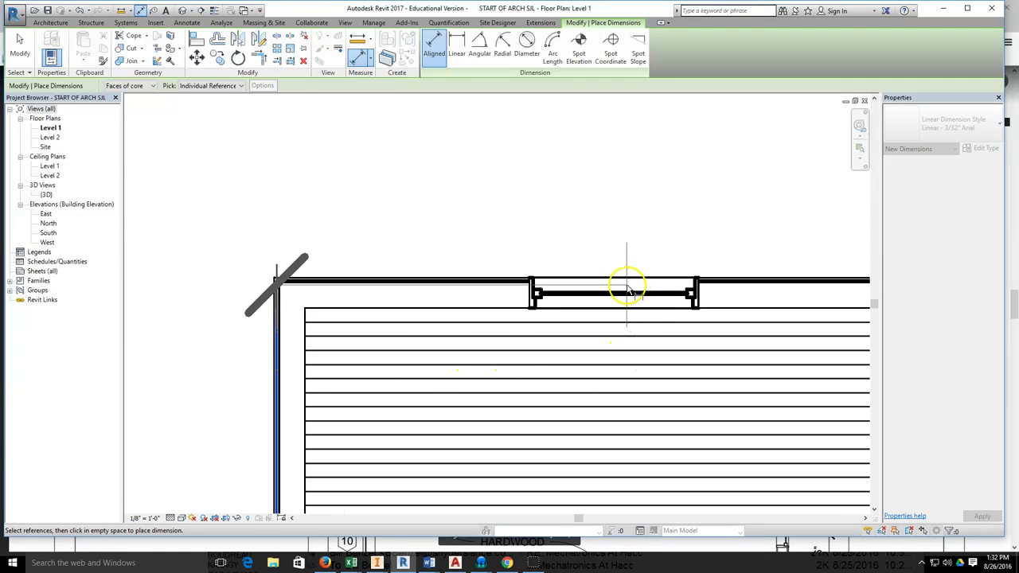
scroll(615, 290, up, 2)
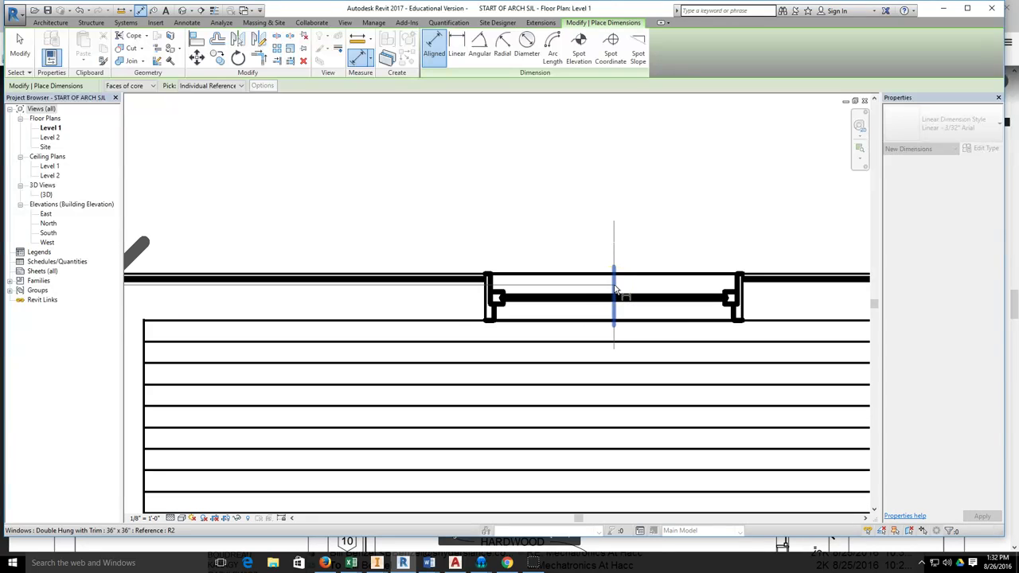
click(615, 293)
scroll(614, 271, down, 1)
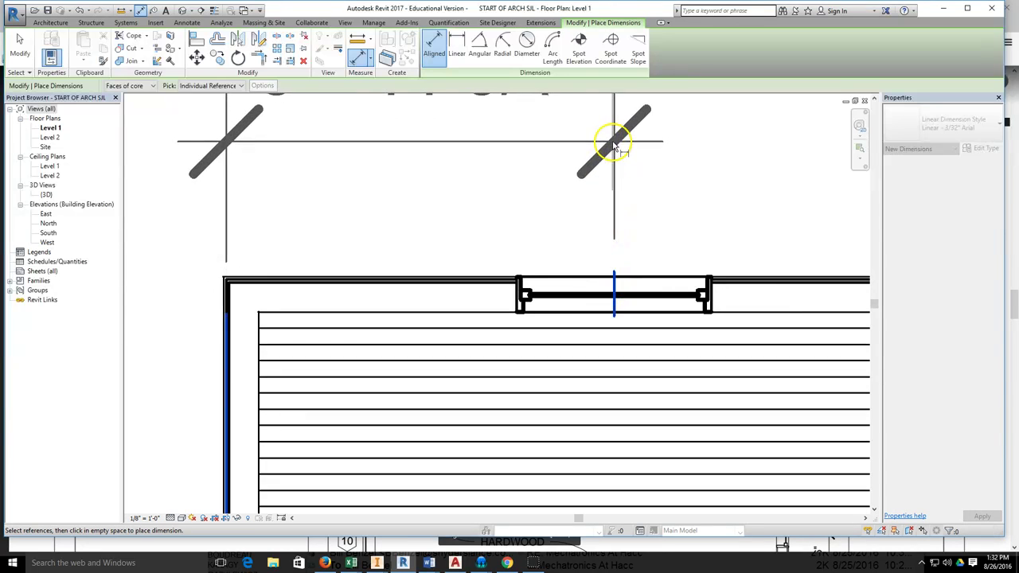
click(612, 152)
scroll(613, 152, up, 1)
scroll(613, 155, down, 2)
middle_drag(460, 111, 311, 170)
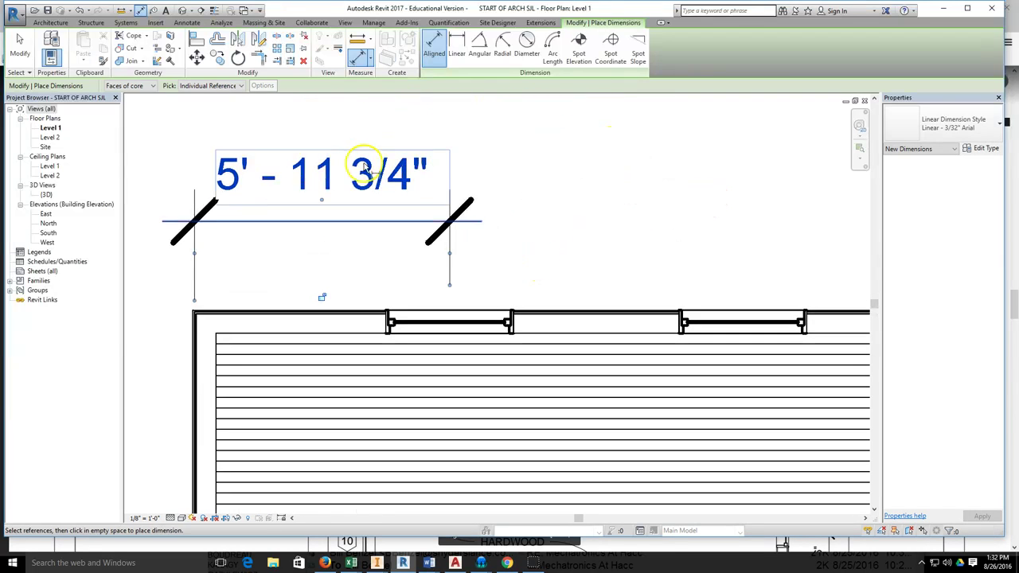
Add an aligned dimension between the centers of the two north-wall windows, in line with the first dimension
scroll(525, 271, down, 1)
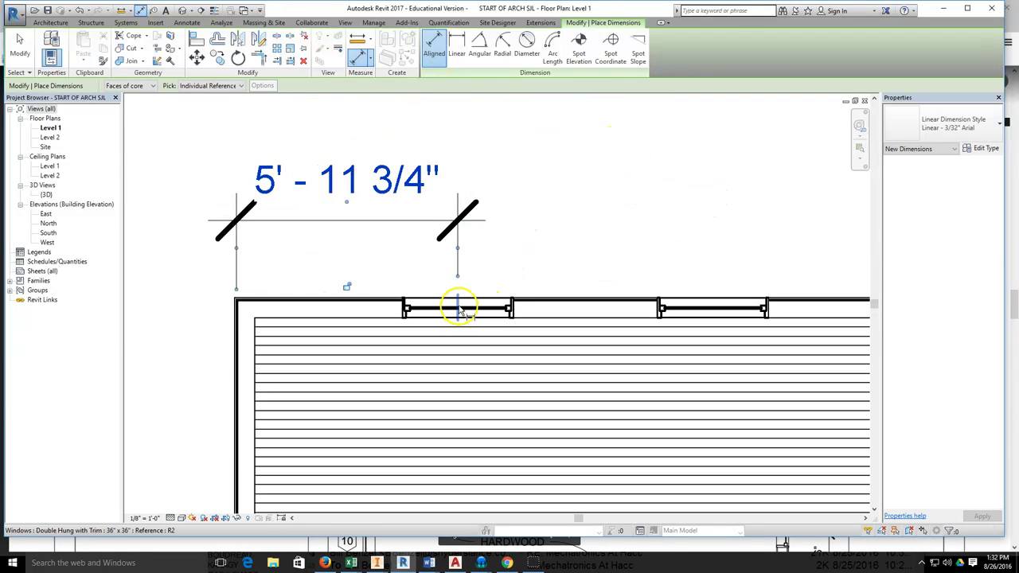
click(457, 307)
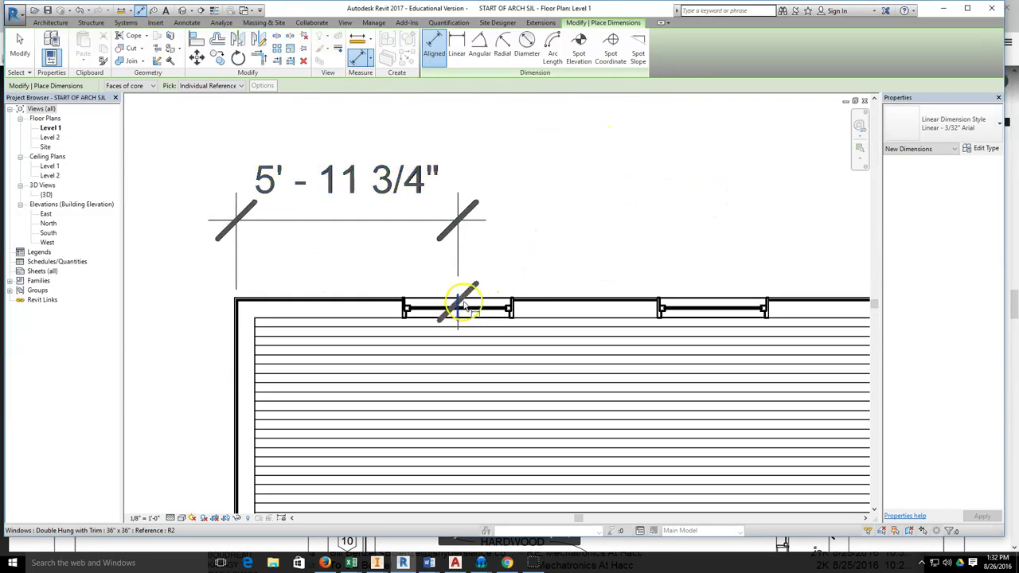
click(712, 307)
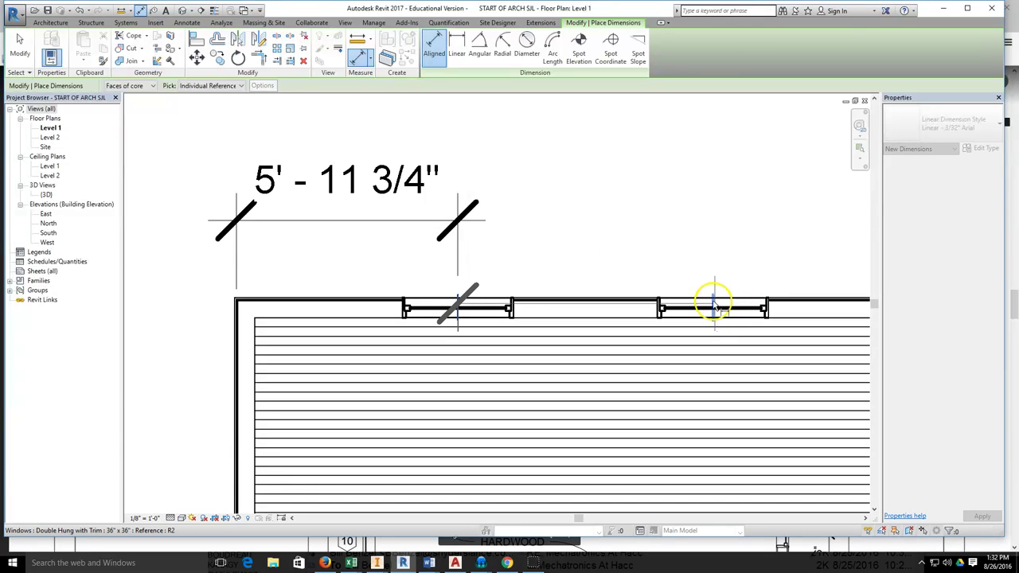
click(716, 224)
middle_drag(773, 250, 473, 254)
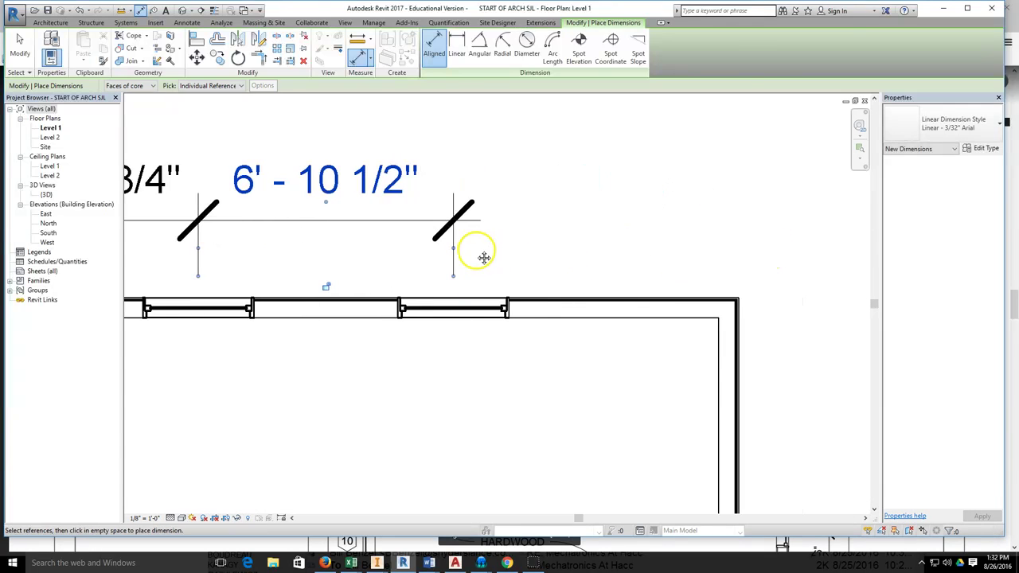
Dimension from the center of the north wall's east window to the east wall's core face, in line with the other dimensions
click(456, 306)
scroll(748, 316, up, 2)
scroll(748, 316, up, 4)
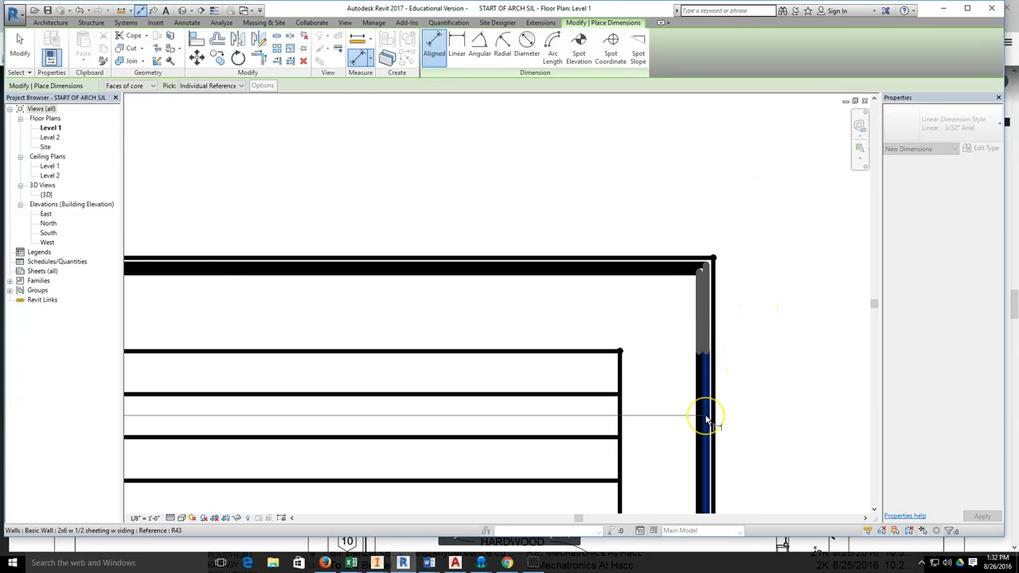
click(707, 414)
scroll(708, 422, down, 2)
scroll(700, 382, down, 3)
click(565, 329)
scroll(493, 327, down, 1)
middle_drag(374, 328, 493, 265)
right_click(494, 267)
click(519, 273)
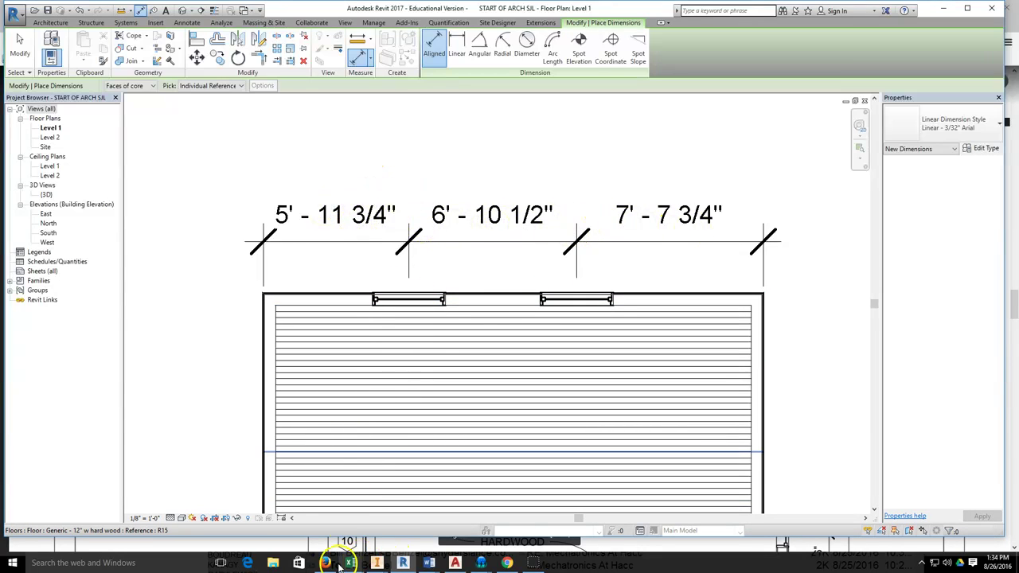
Switch to the assignment PDF in Firefox to check the north-wall window dimensions, and return to Revit
mouse_move(331, 565)
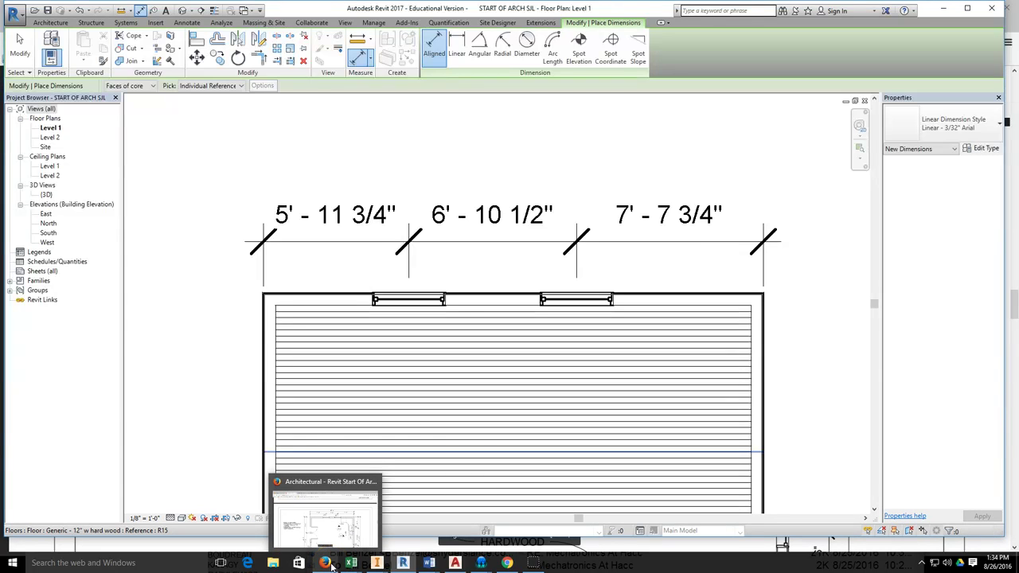
click(325, 562)
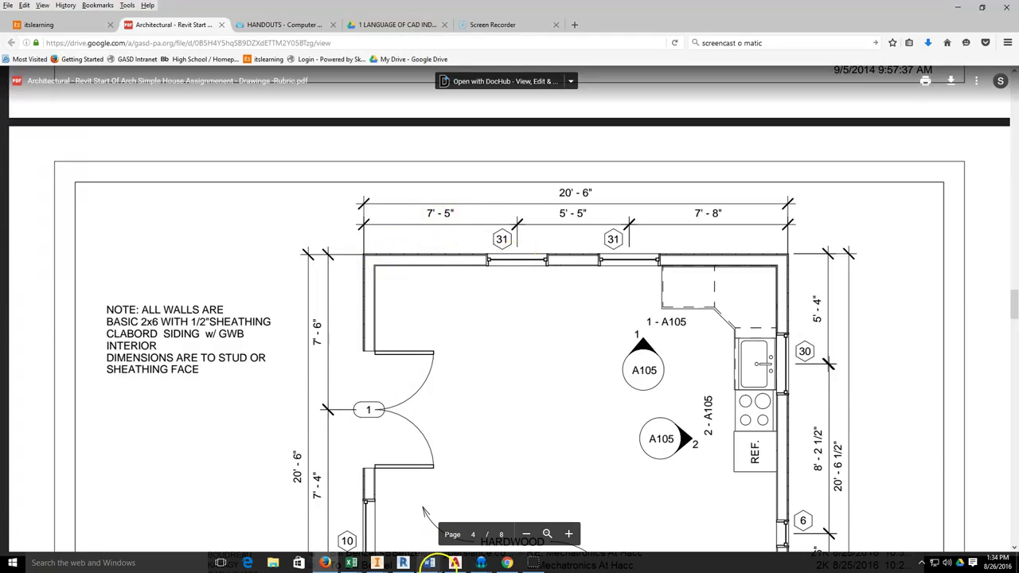
click(405, 563)
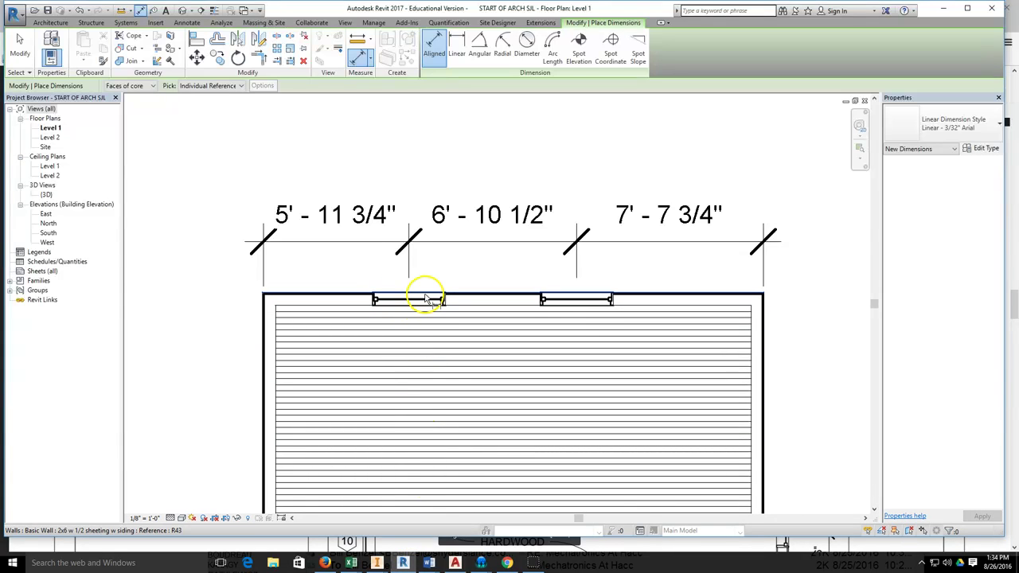
End dimensioning, select the west window in the north wall and enter 5' 7" in its dimension to the west wall's core face
key(Escape)
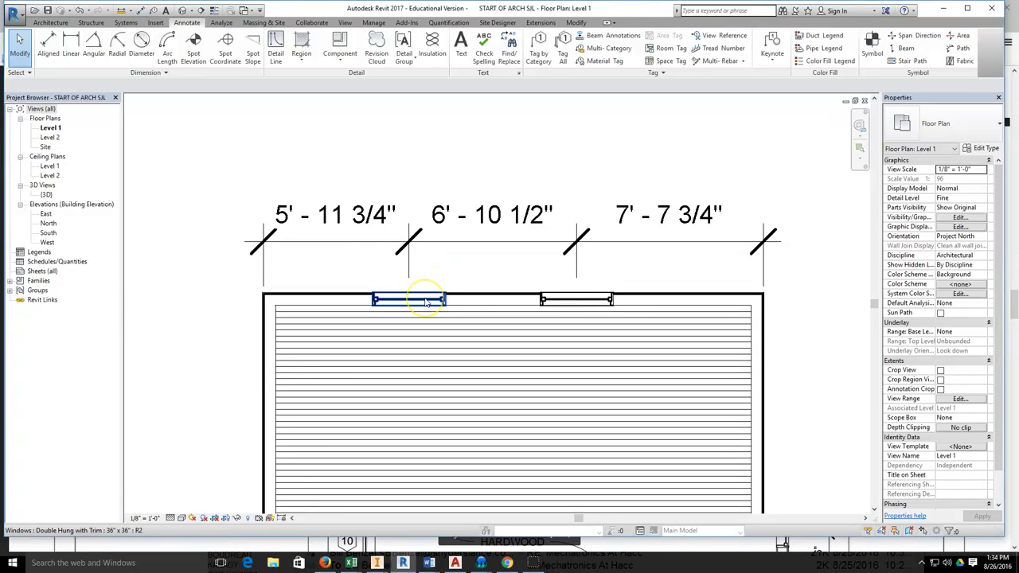
click(426, 302)
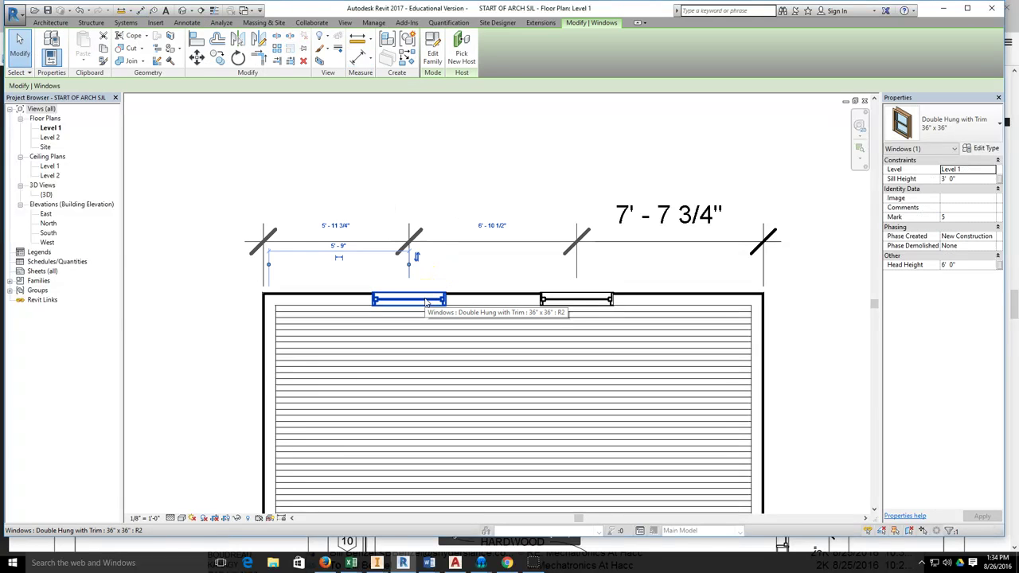
click(338, 232)
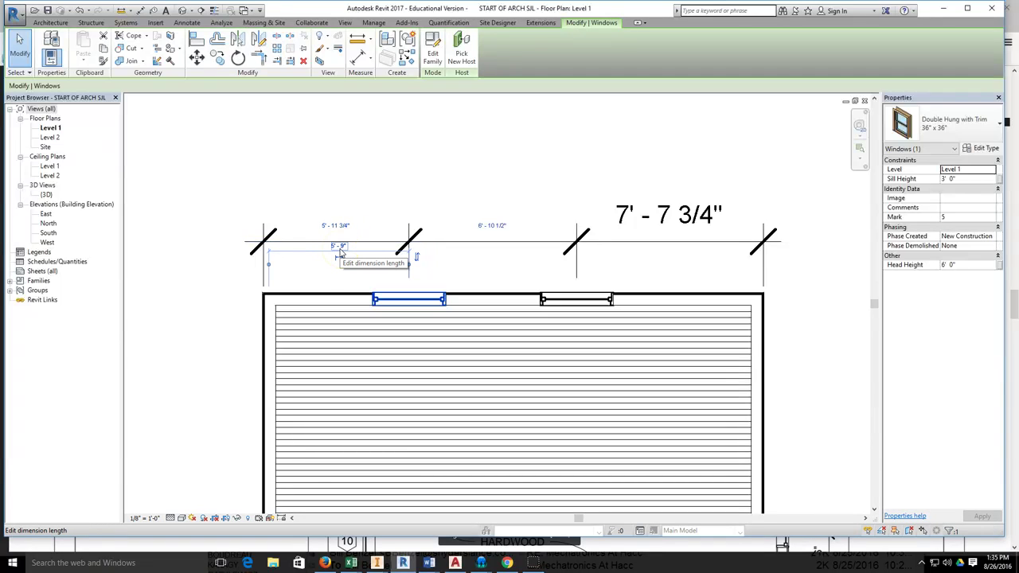
click(337, 254)
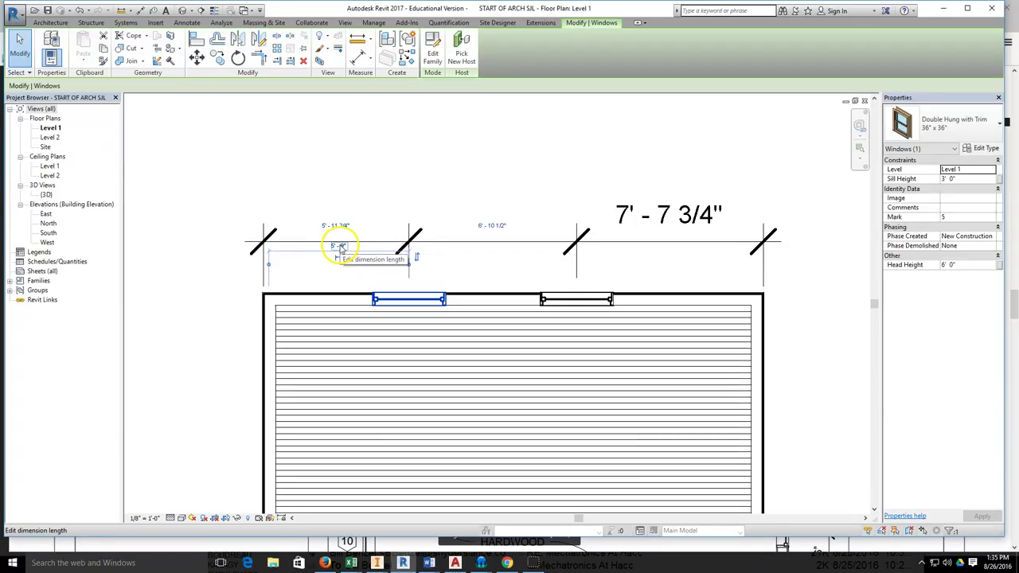
click(359, 226)
click(341, 227)
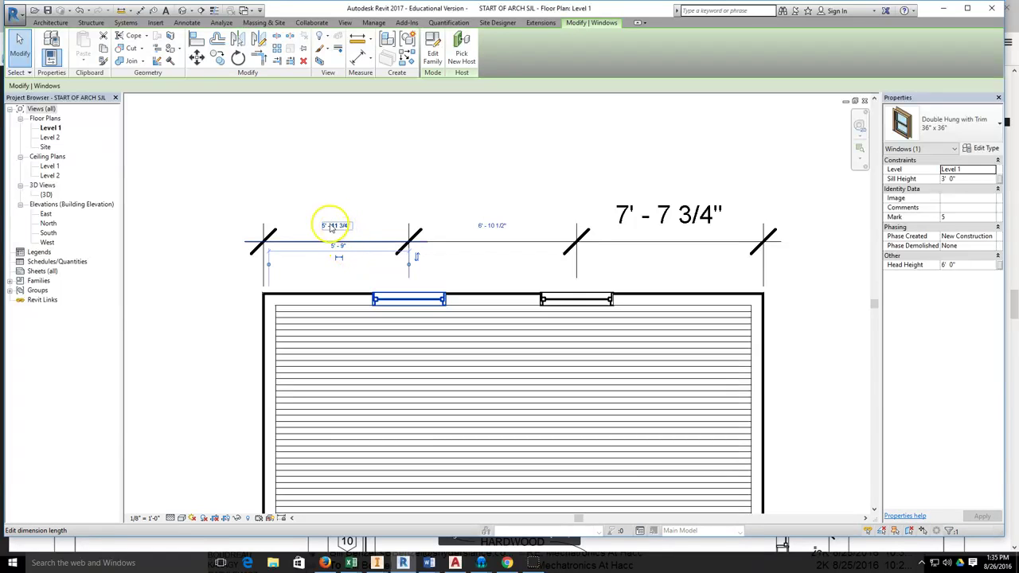
click(335, 223)
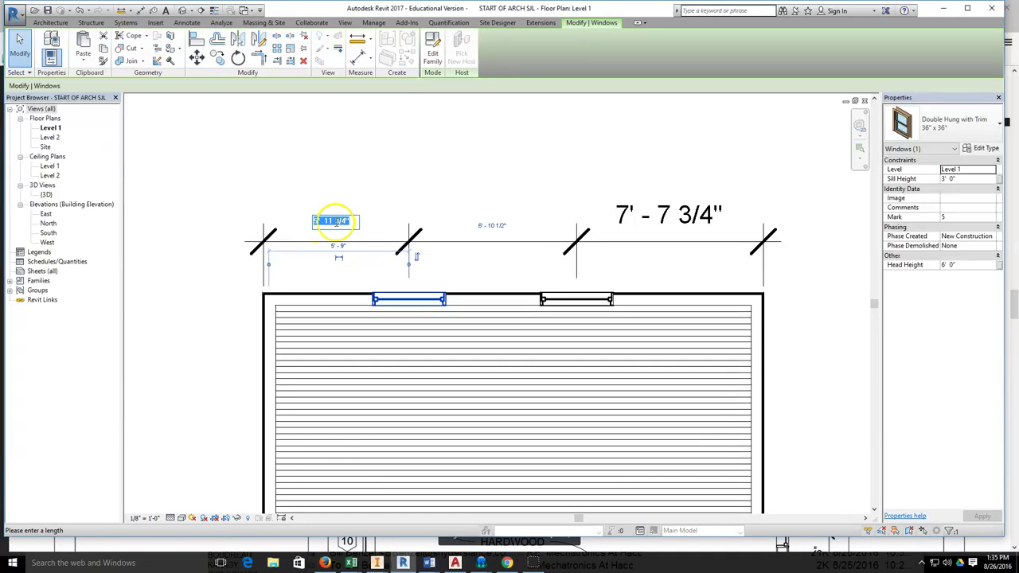
drag(355, 221, 308, 221)
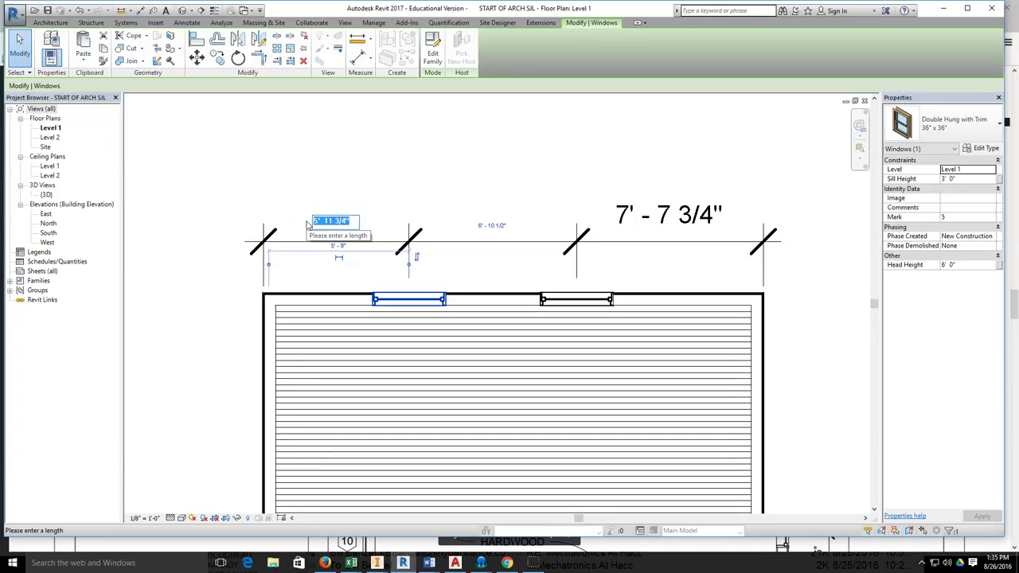
text(5' 7)
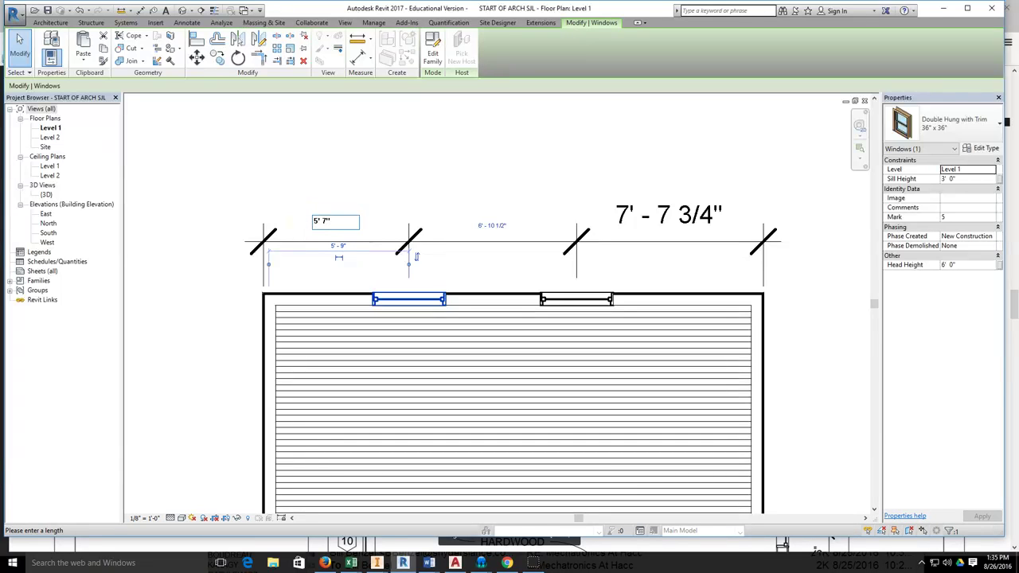
Check the window's position in the Firefox drawing and set its dimension from the west wall's core face to 7' 5" in Revit
click(324, 563)
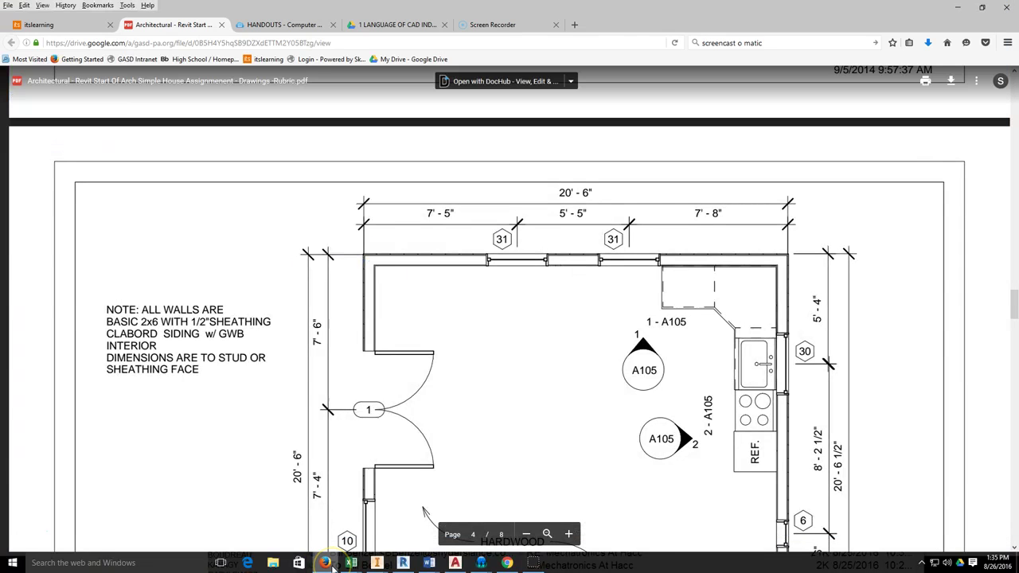
click(424, 218)
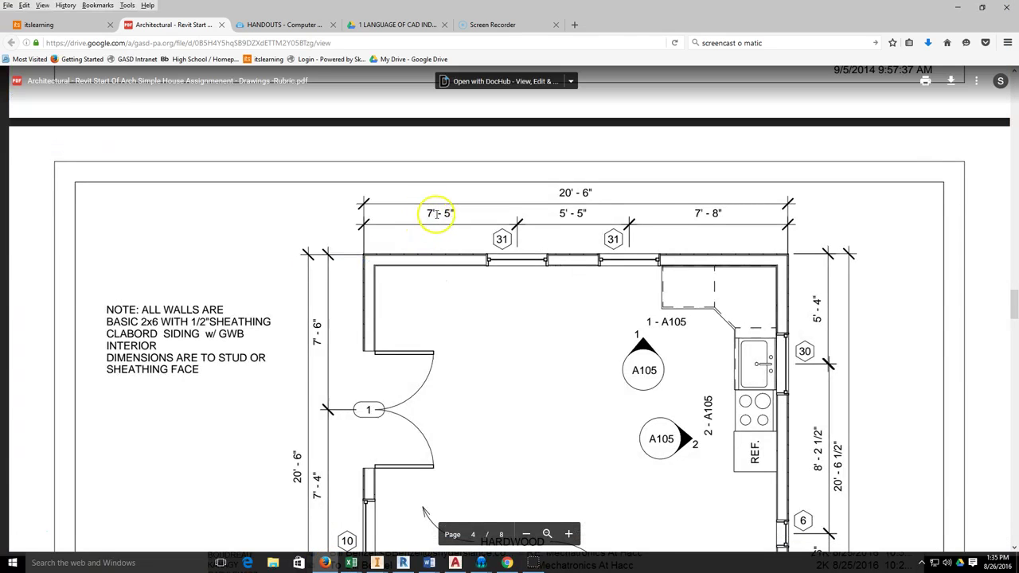
click(402, 563)
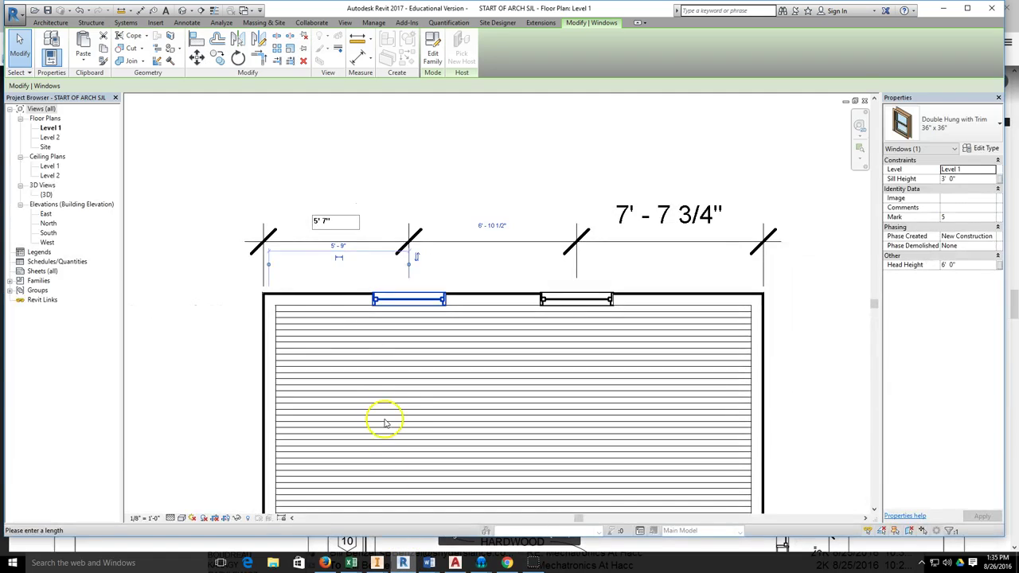
drag(342, 221, 306, 220)
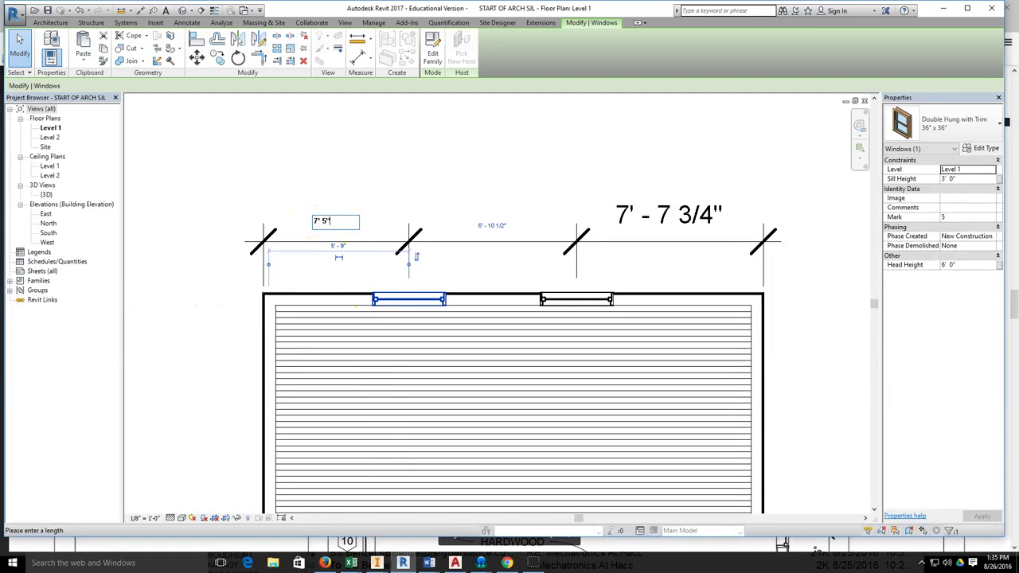
text(7' 5")
key(Return)
click(438, 306)
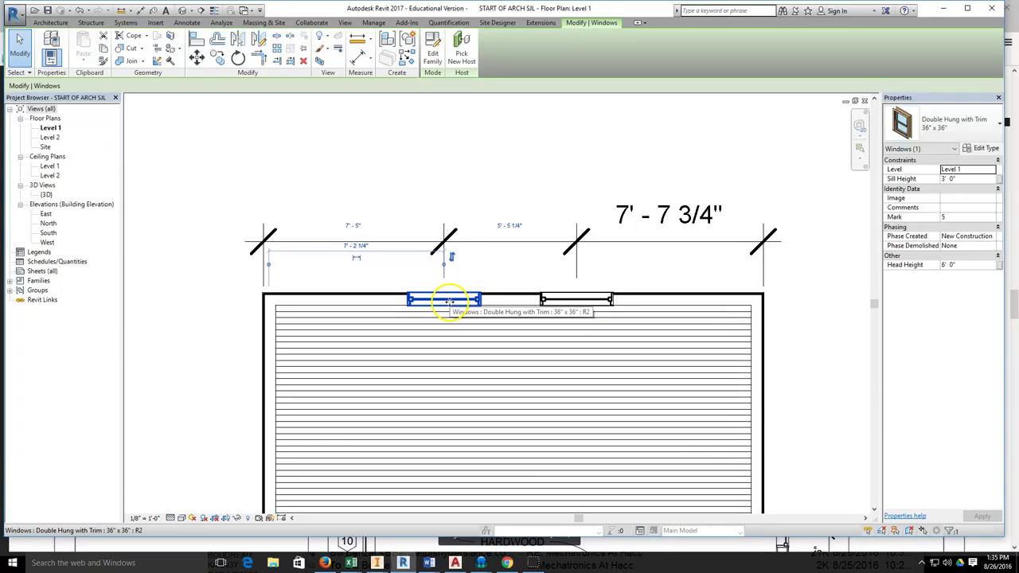
Check the Firefox drawing, move the north wall's east window to 5' 5" from the west window in Revit, and compare the dimensions with the drawing
click(546, 209)
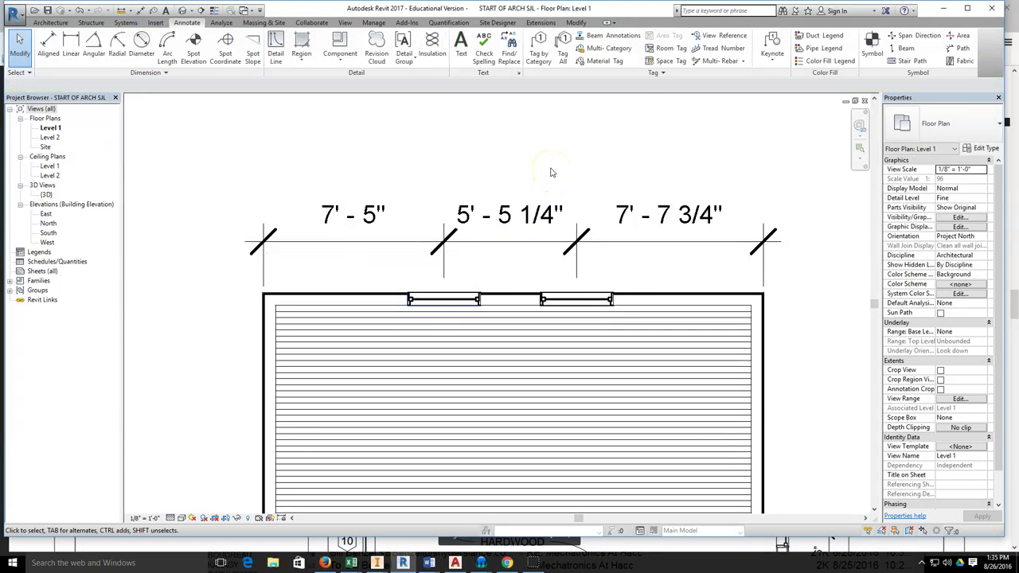
click(593, 301)
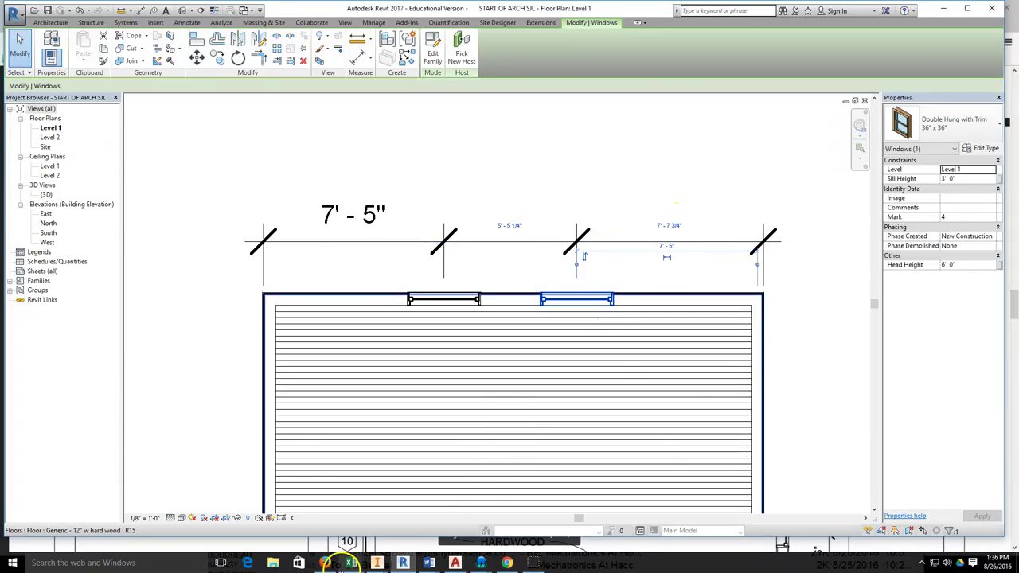
click(333, 563)
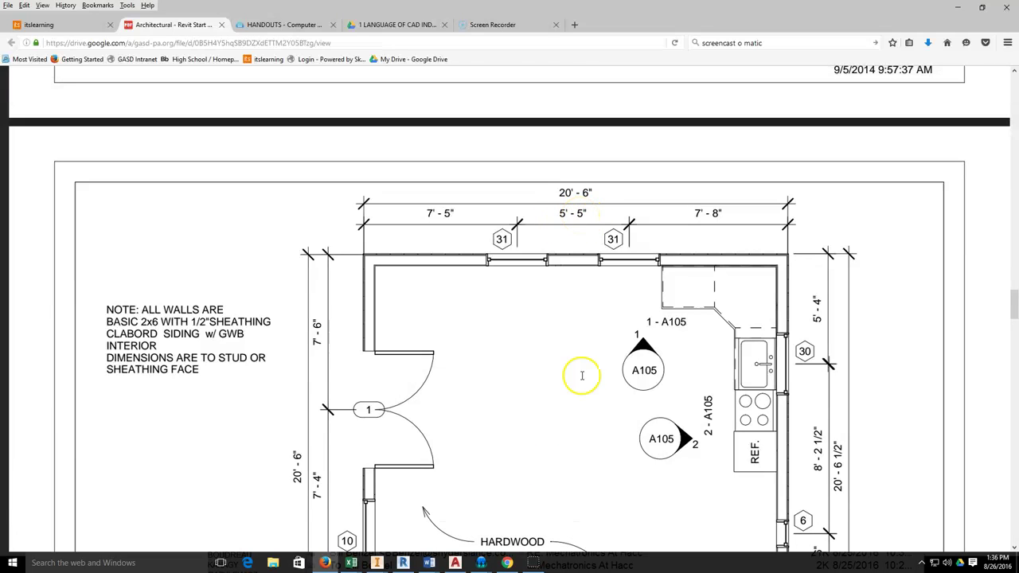
click(402, 562)
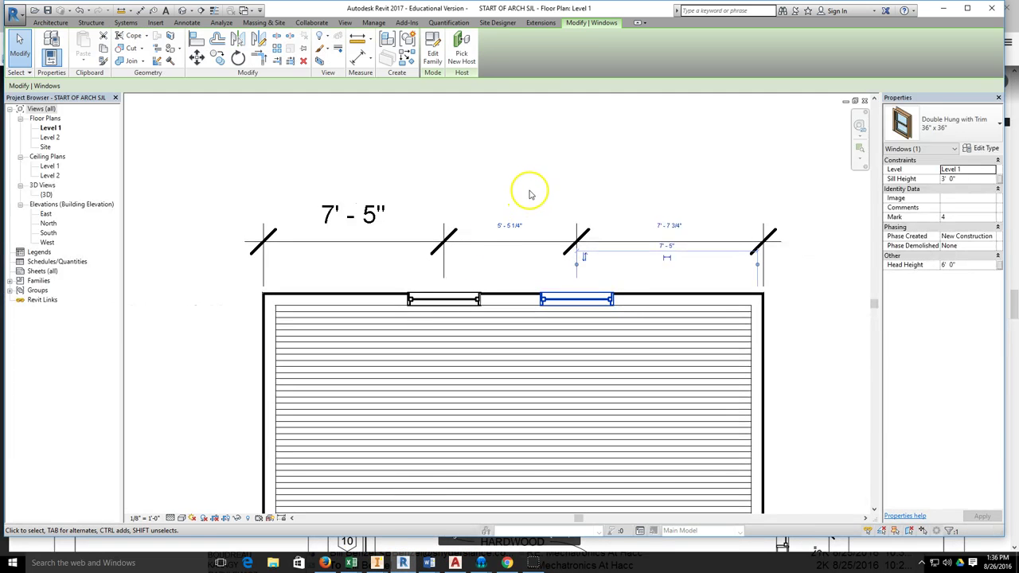
click(504, 223)
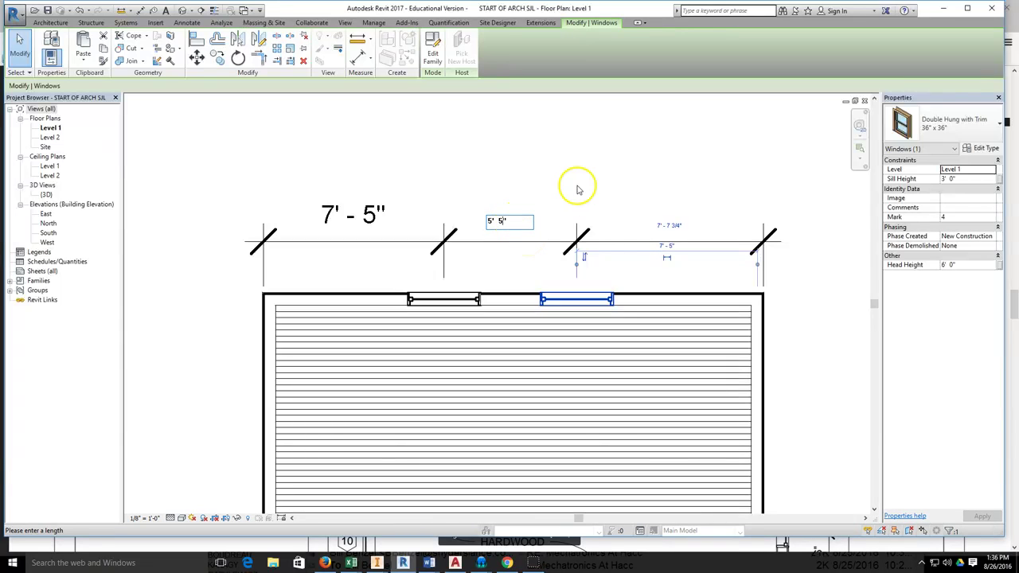
text(5' 5")
key(Return)
key(Escape)
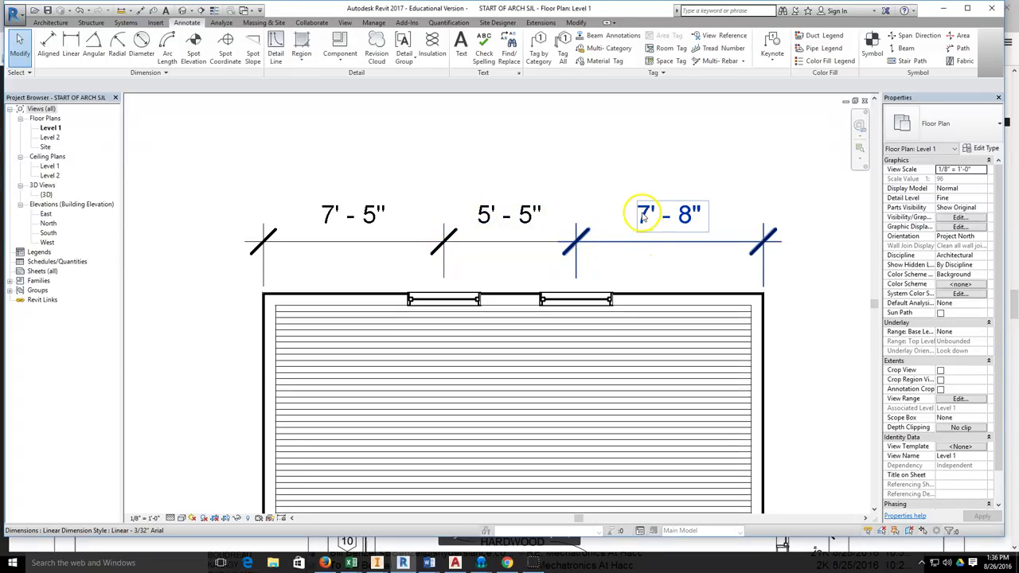
click(324, 563)
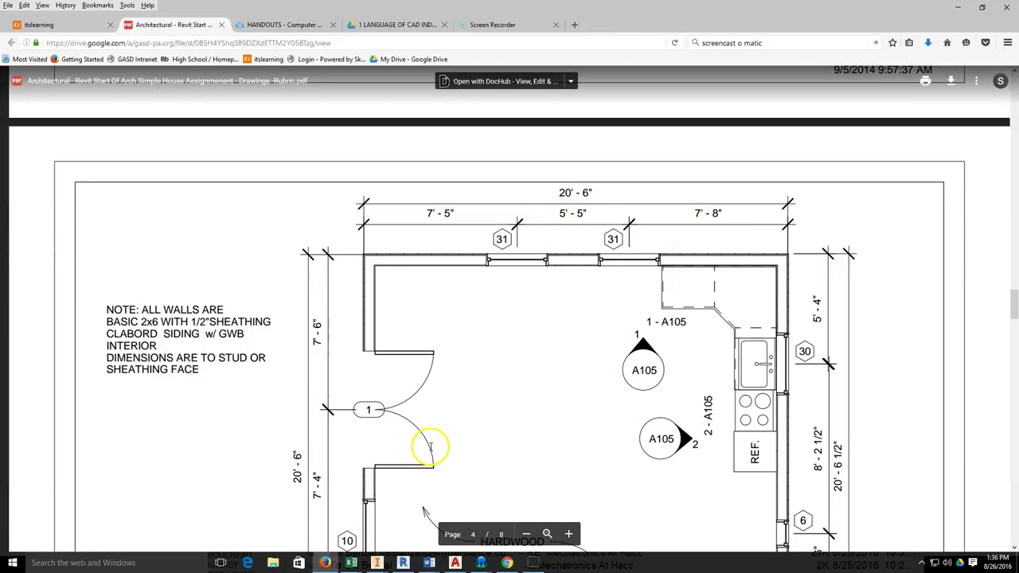
click(402, 562)
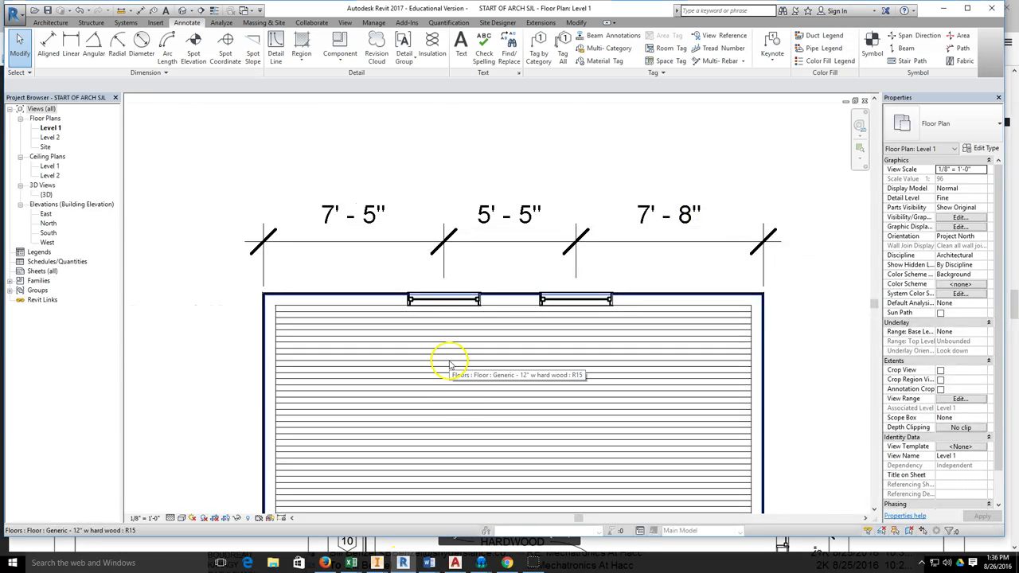